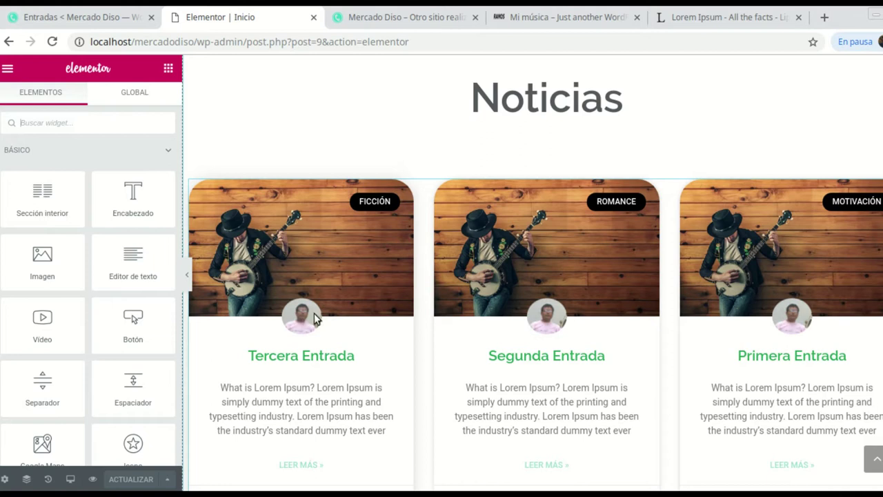
- Open the account's profile page from the WordPress admin and examine its contact, biography and profile image settings
left_click(70, 21)
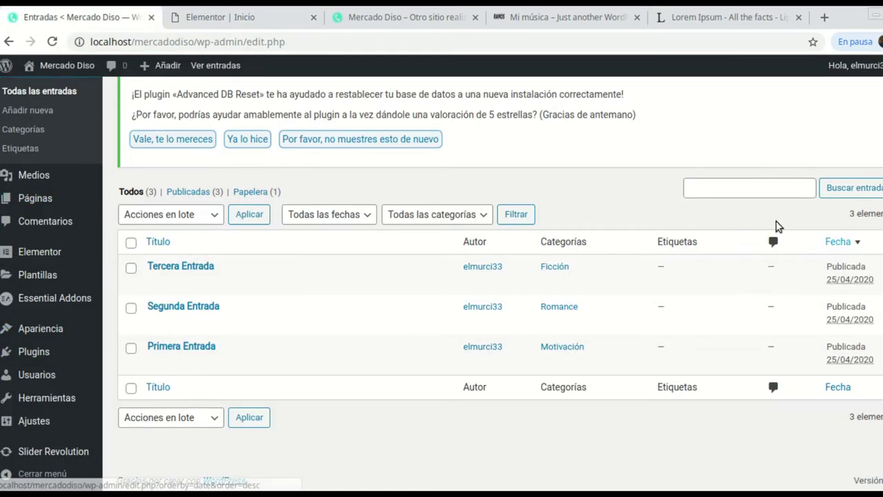
scroll(776, 222, "up", 1)
mouse_move(866, 69)
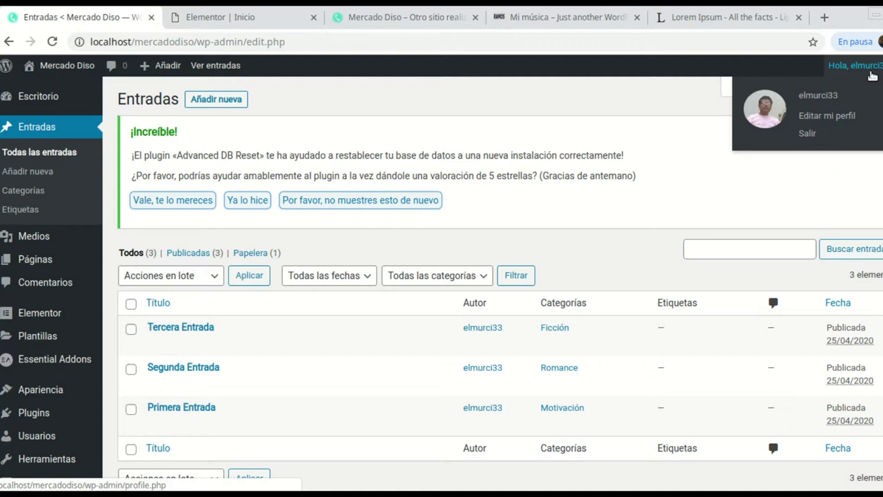
left_click(831, 123)
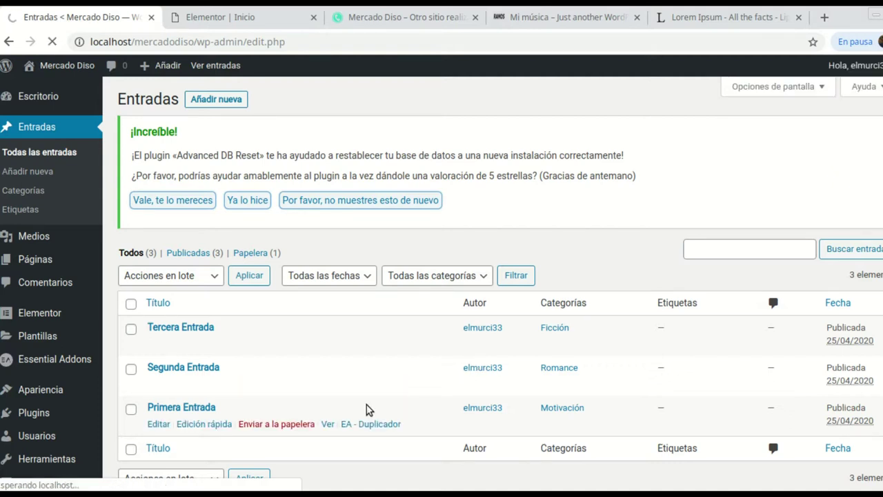
scroll(387, 283, "down", 4)
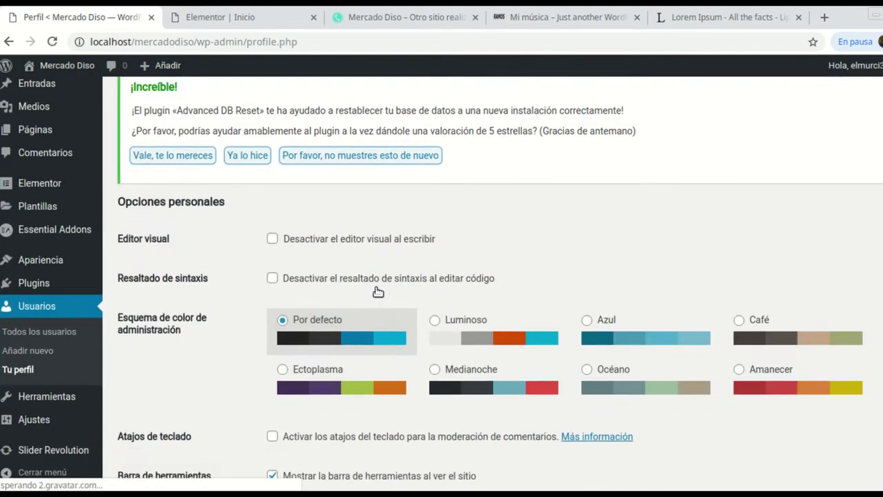
scroll(421, 274, "down", 9)
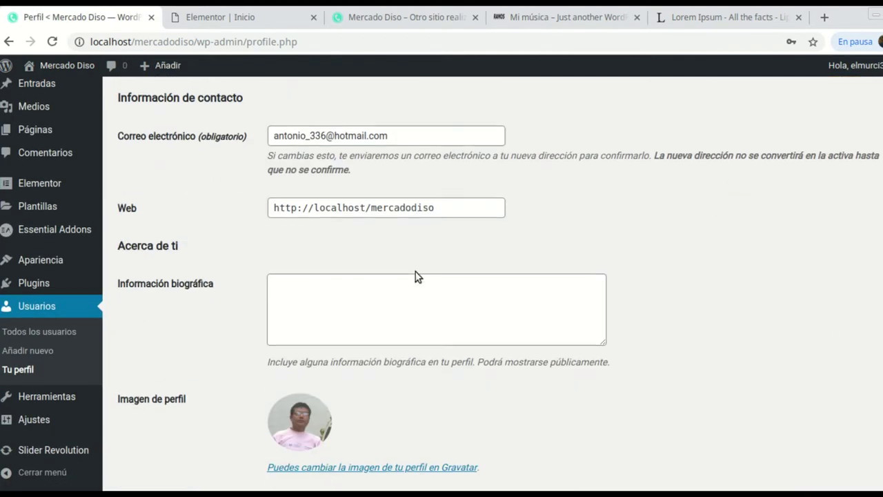
scroll(417, 272, "down", 3)
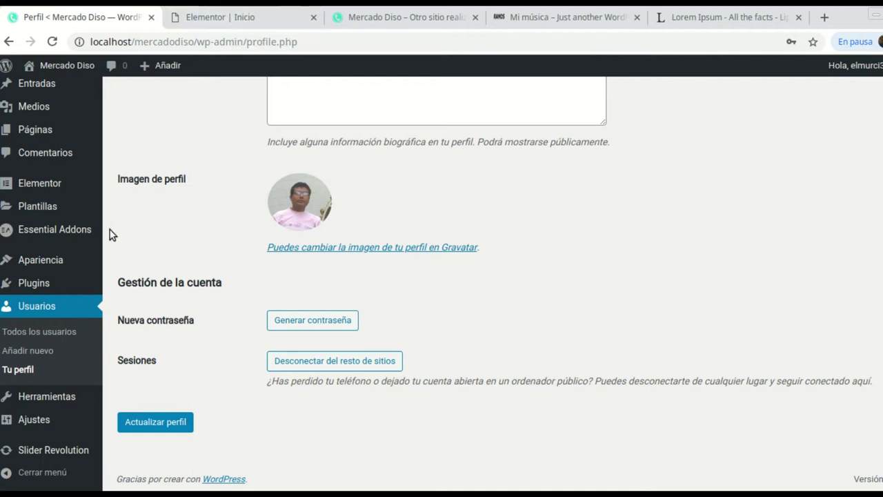
scroll(112, 232, "up", 3)
- Review the Noticias post cards in the Elementor editor and on the site's public home page
left_click(245, 18)
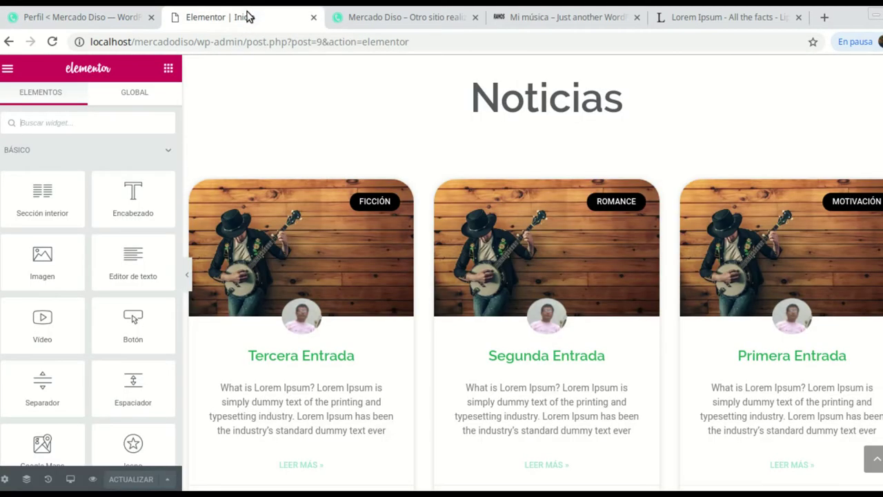
scroll(489, 181, "down", 1)
scroll(492, 196, "down", 2)
scroll(613, 220, "up", 5)
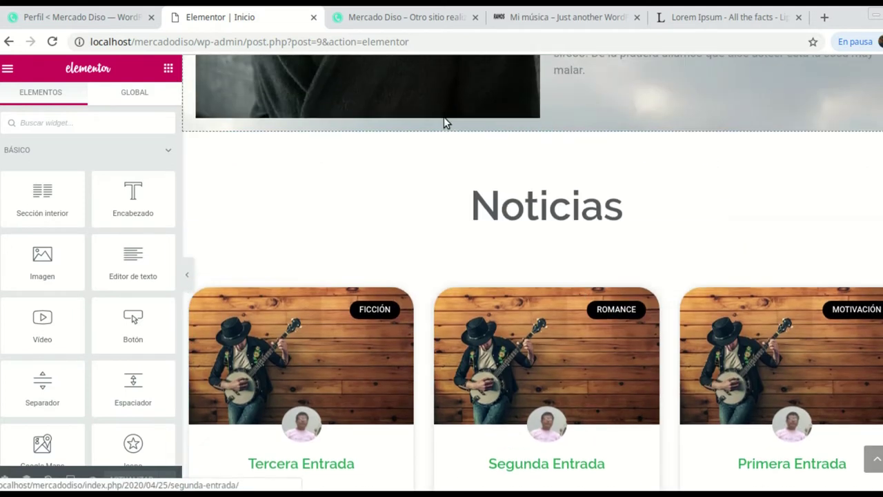
left_click(402, 21)
scroll(606, 224, "down", 10)
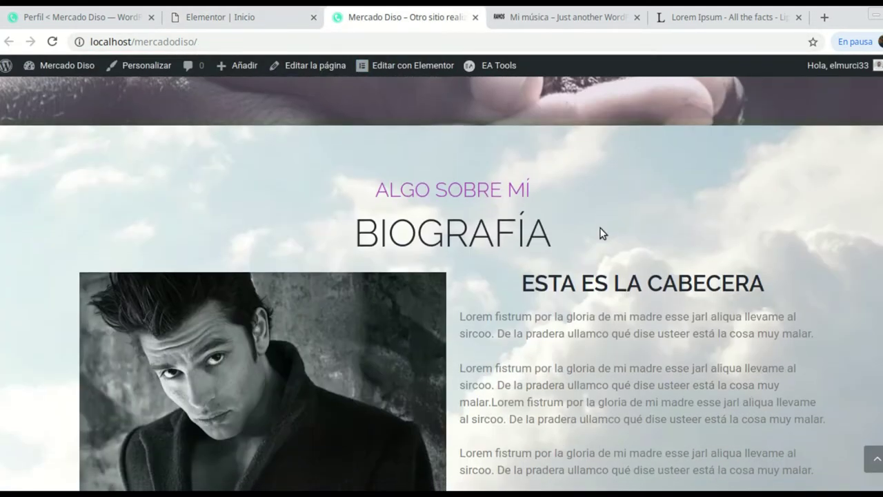
scroll(601, 232, "down", 5)
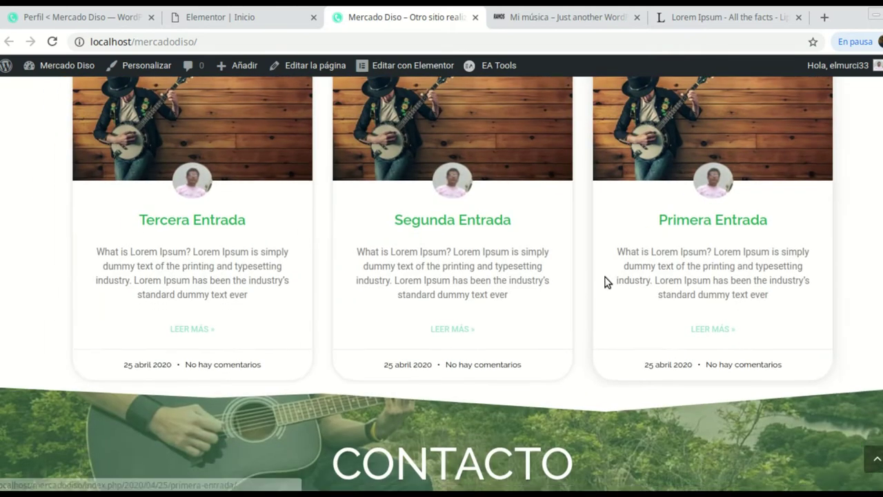
scroll(623, 281, "up", 2)
scroll(622, 281, "up", 10)
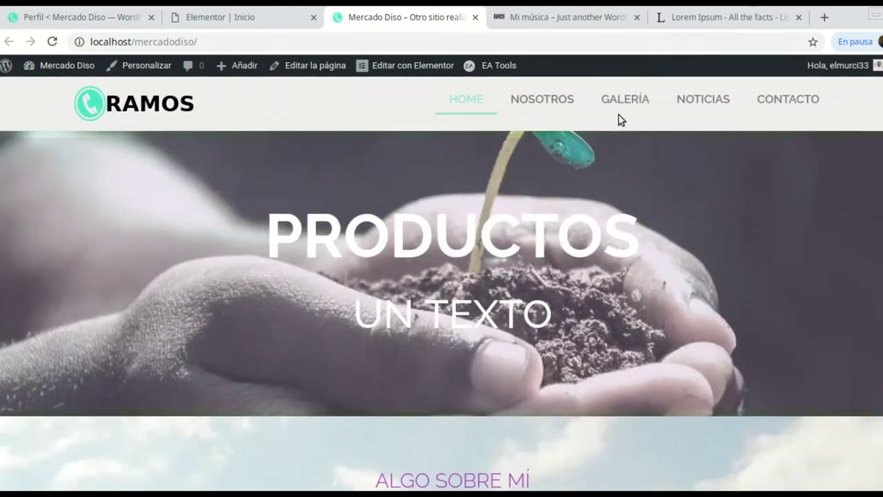
- Open the site's Noticias page and look through the published blog entries
left_click(706, 104)
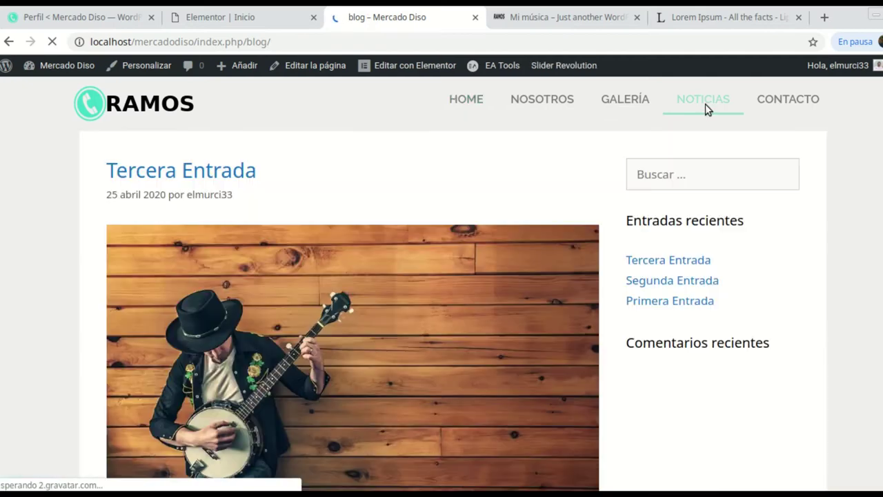
scroll(623, 187, "down", 5)
scroll(539, 222, "down", 10)
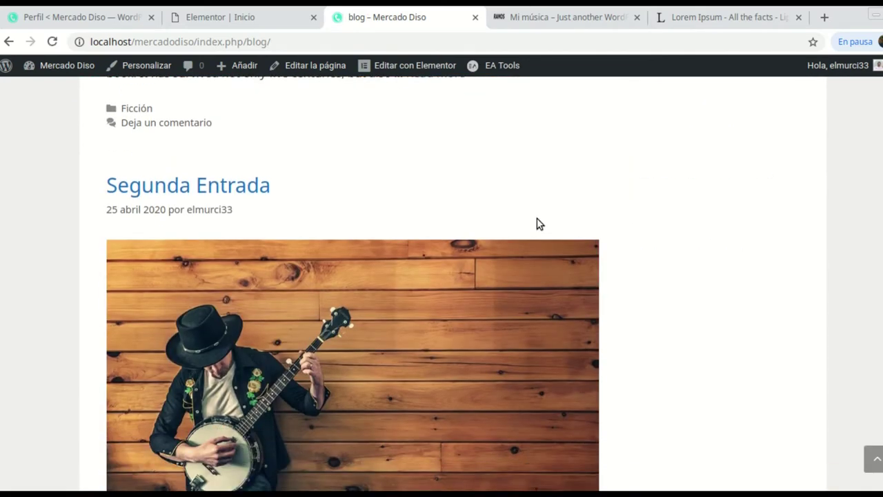
scroll(539, 222, "down", 7)
scroll(539, 222, "up", 4)
scroll(550, 245, "up", 4)
scroll(453, 317, "down", 4)
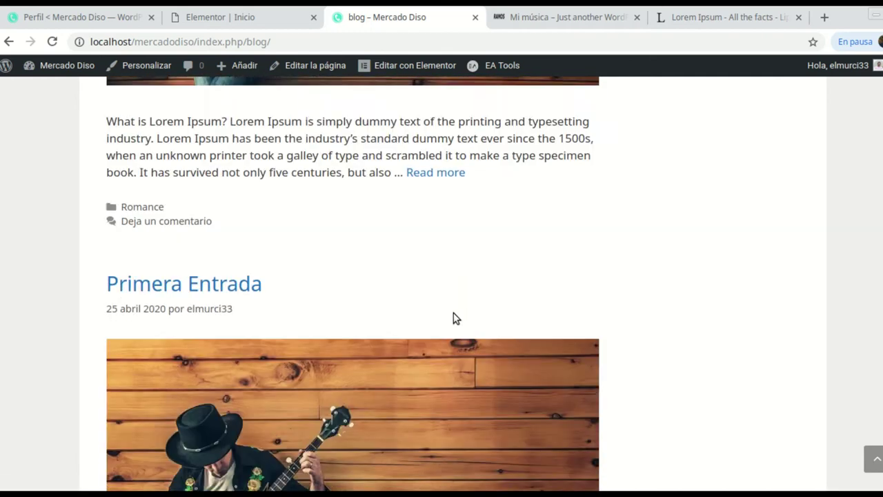
scroll(396, 322, "up", 2)
scroll(395, 323, "up", 2)
scroll(367, 341, "down", 6)
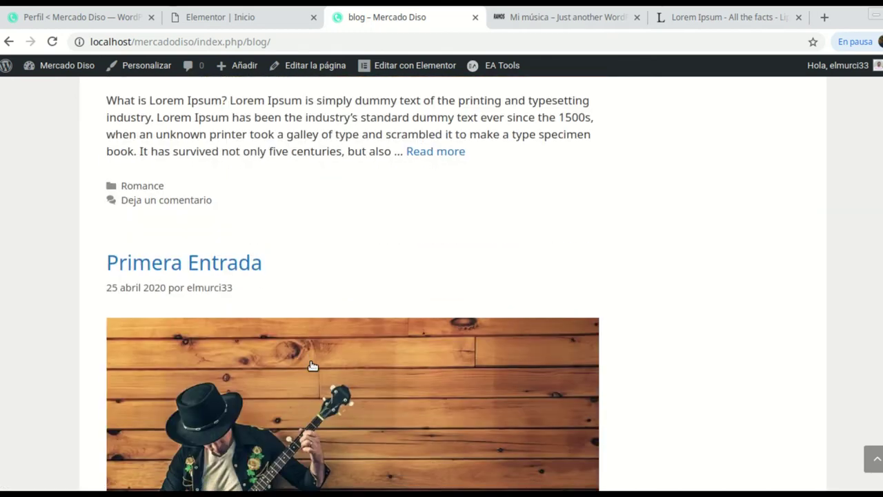
scroll(323, 365, "up", 15)
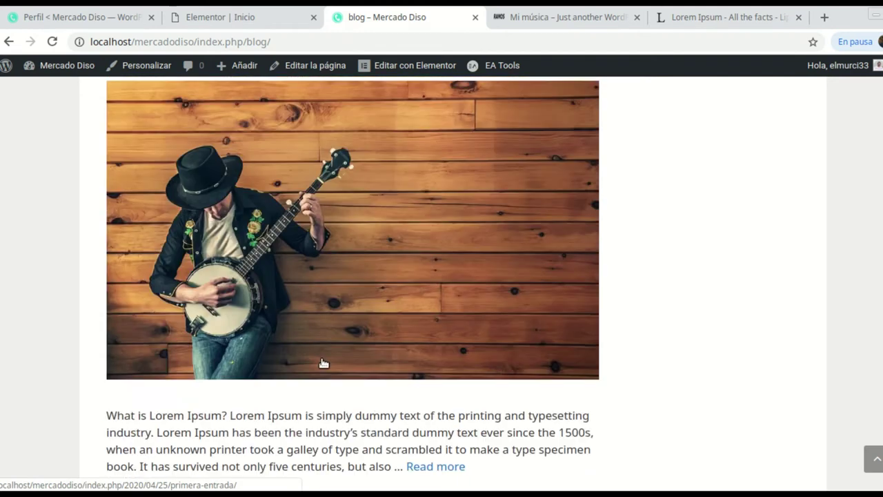
scroll(324, 363, "up", 7)
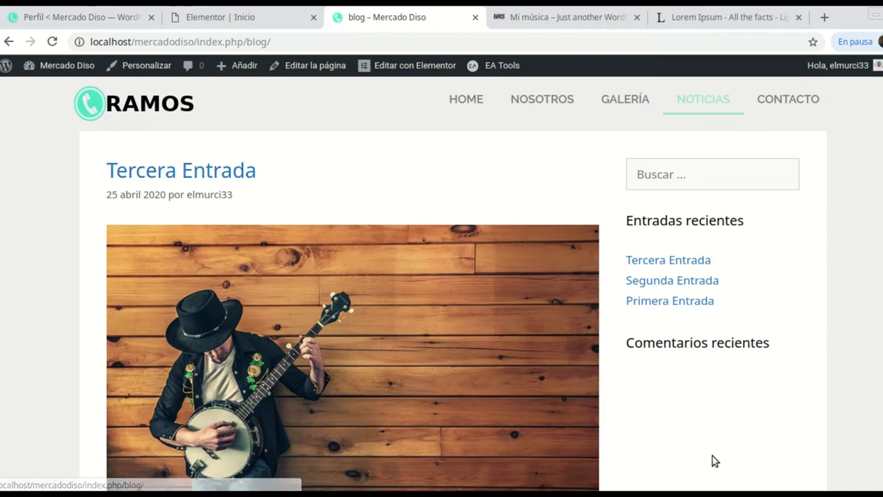
scroll(414, 319, "down", 3)
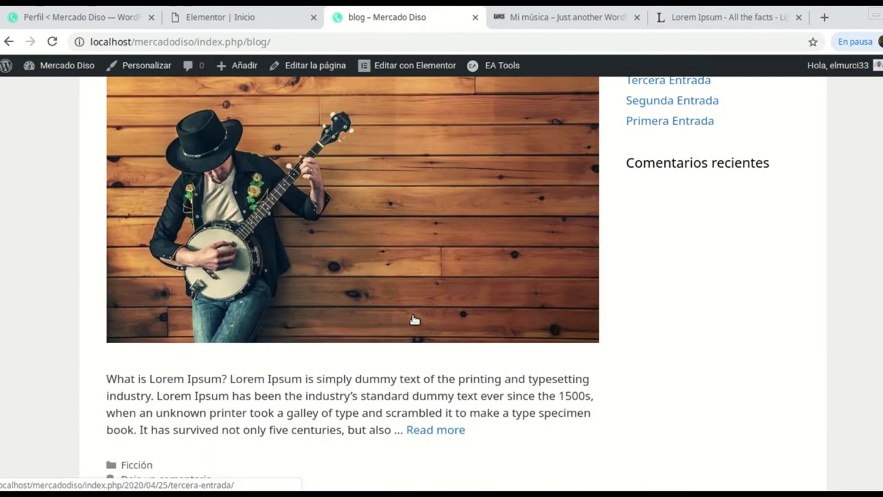
scroll(414, 319, "up", 3)
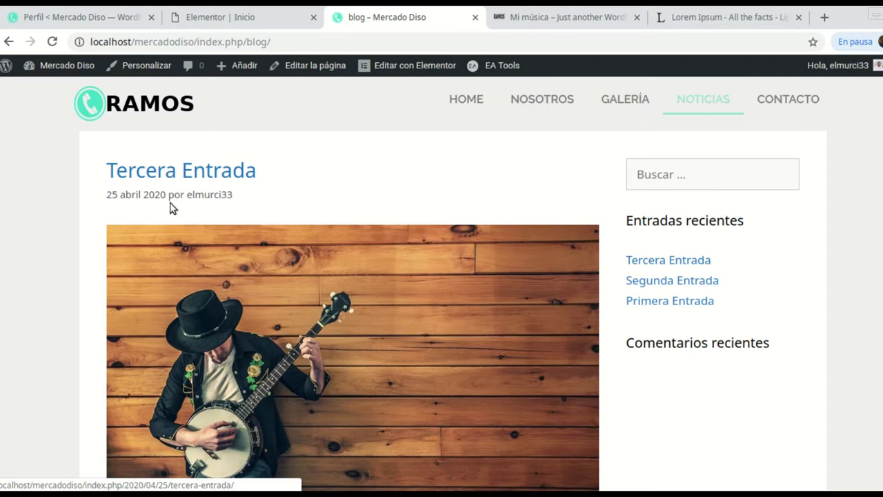
- Return to the admin list of all posts and duplicate the Tercera Entrada post with EA Duplicador
left_click(80, 23)
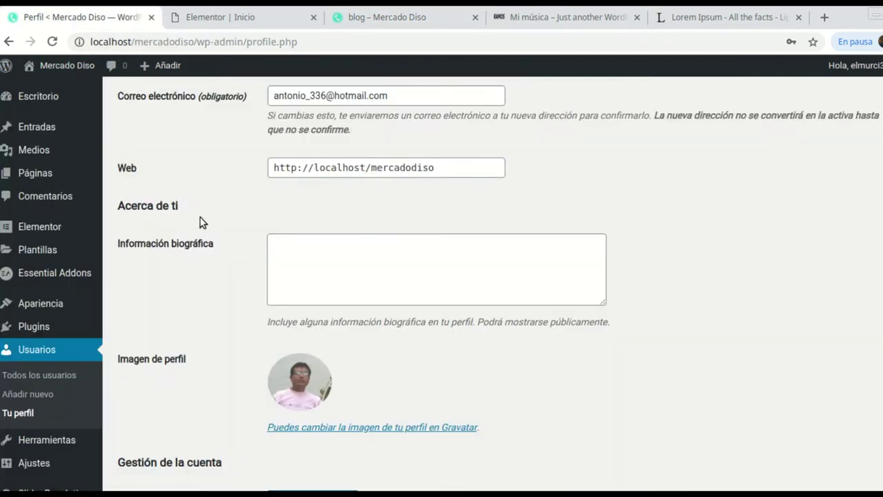
mouse_move(39, 128)
scroll(103, 131, "up", 1)
left_click(146, 136)
scroll(240, 295, "down", 1)
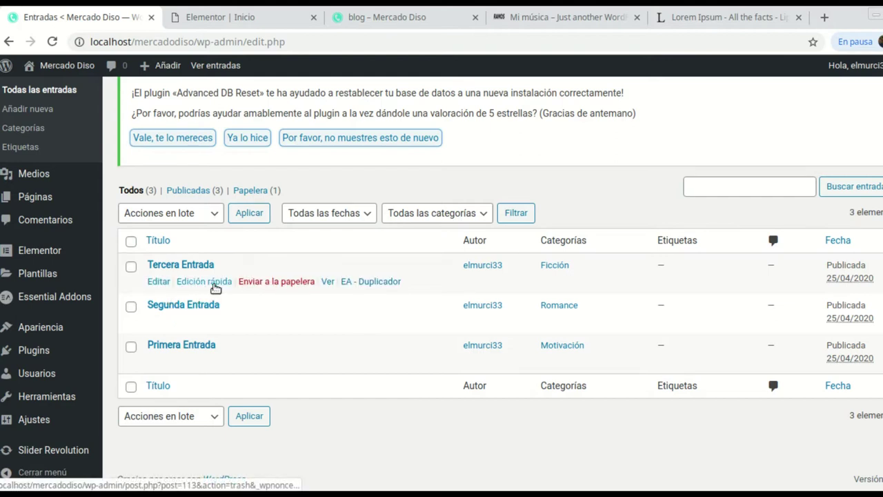
left_click(376, 283)
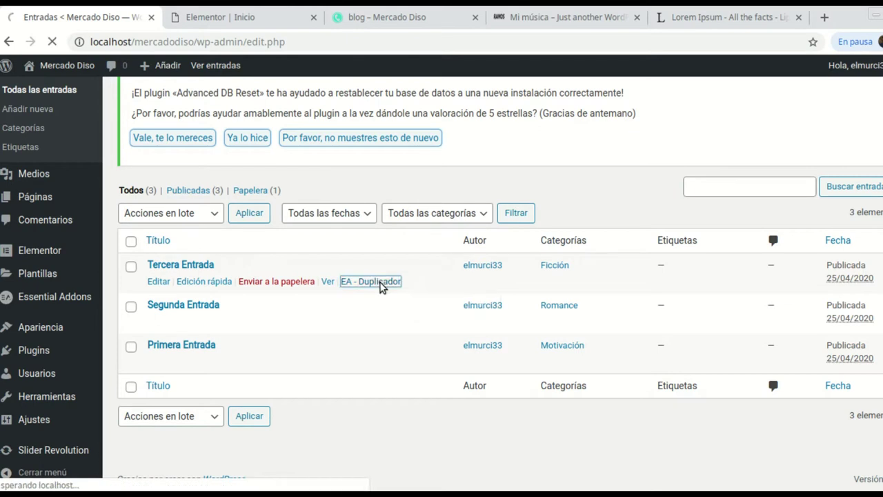
scroll(276, 303, "down", 2)
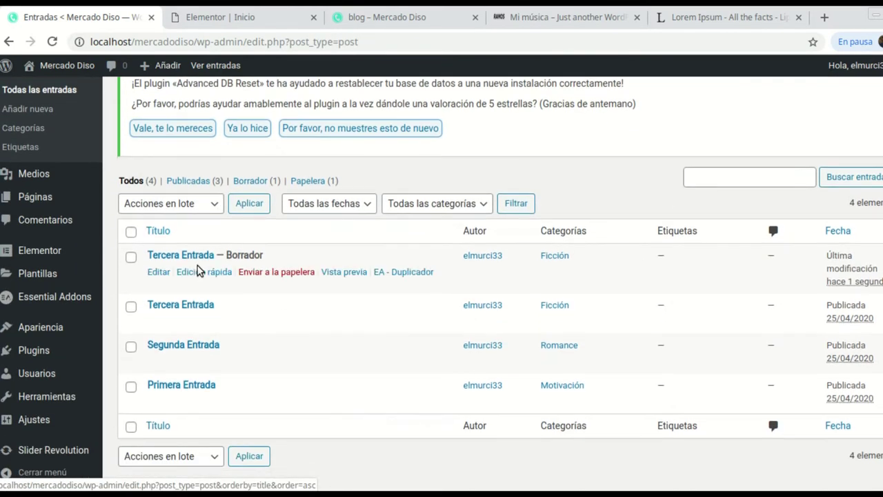
- Open the draft copy of Tercera Entrada for editing and change its title to "Cuarta Entrada"
left_click(159, 273)
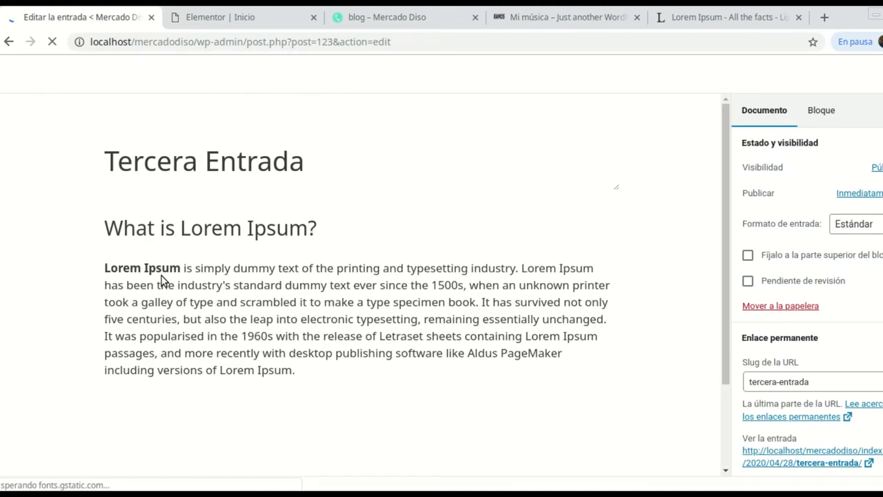
left_click(315, 164)
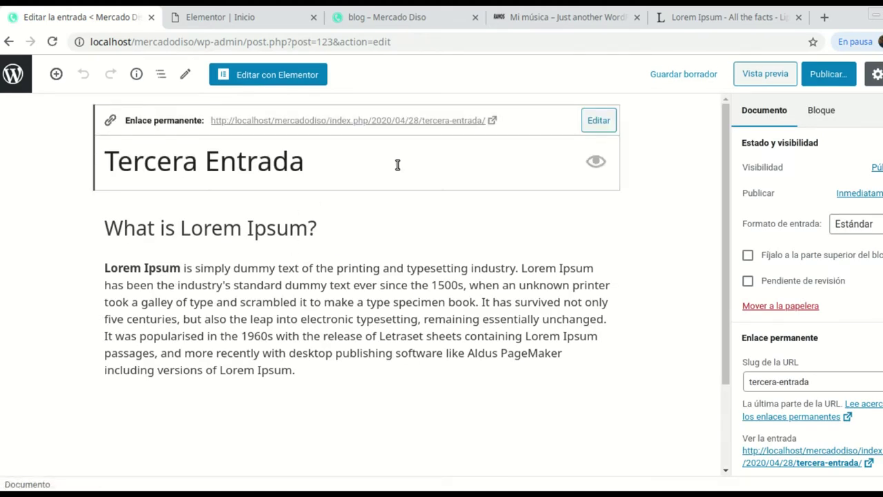
left_click_drag(197, 167, 109, 157)
type("Cuarta")
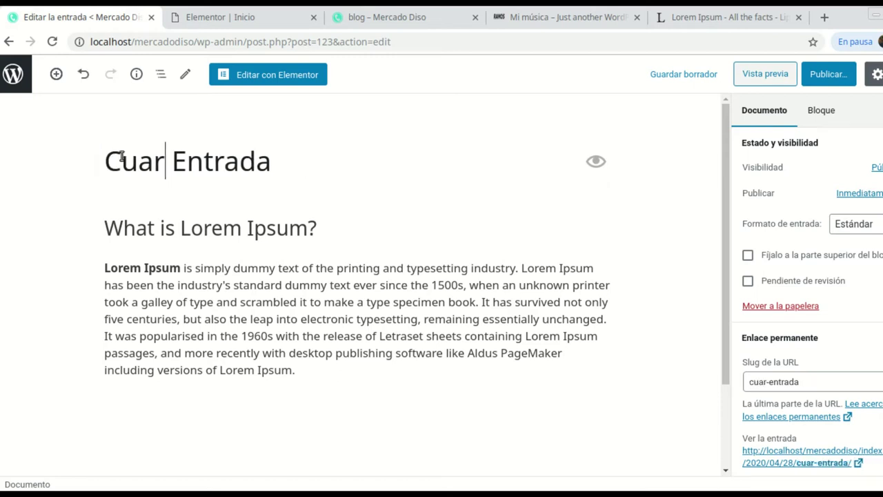
- Add an image block below the Lorem Ipsum paragraph of the post
left_click(286, 334)
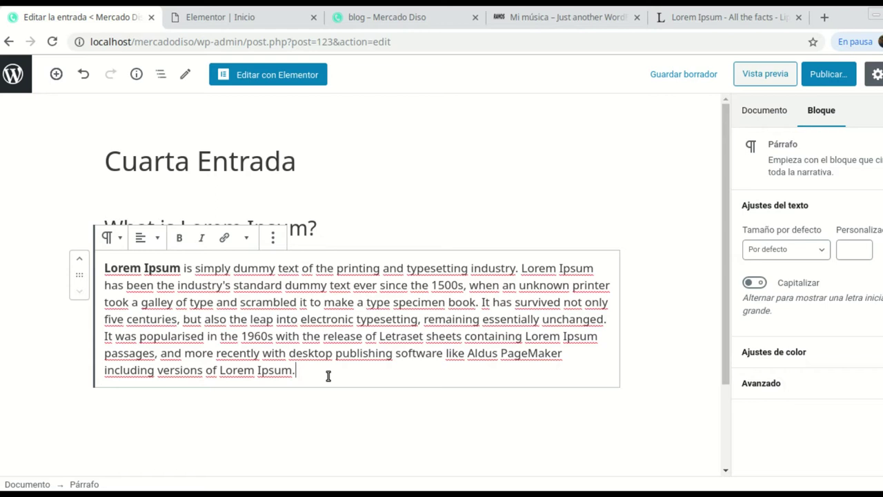
scroll(360, 349, "down", 1)
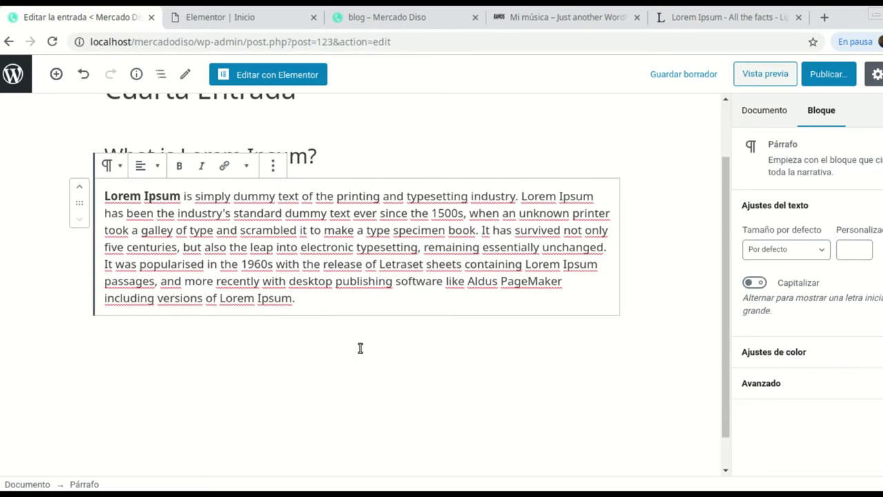
scroll(345, 339, "up", 1)
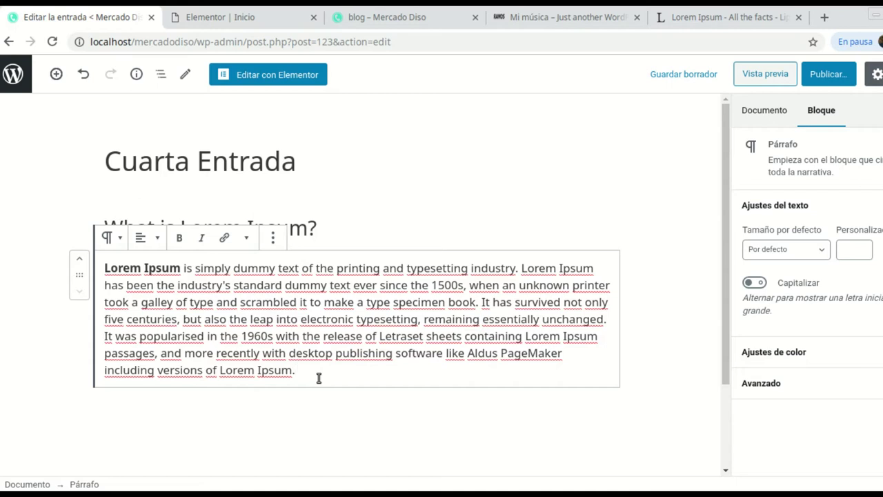
key("Return")
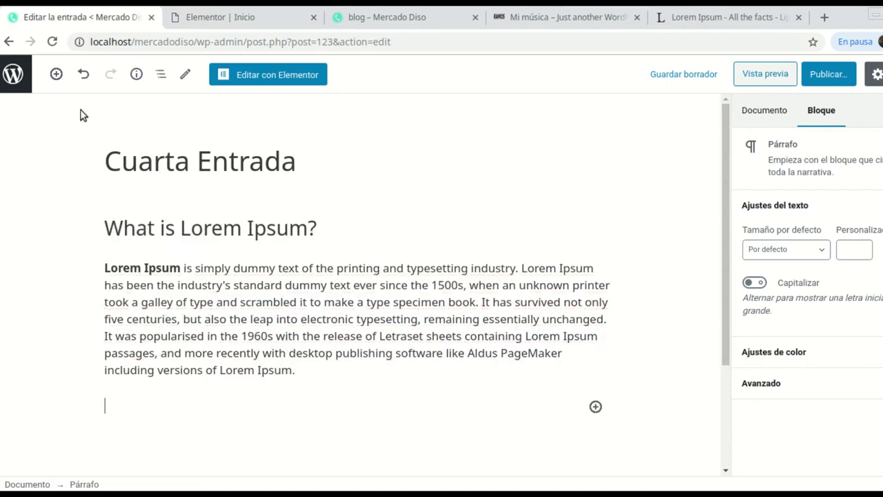
left_click(56, 74)
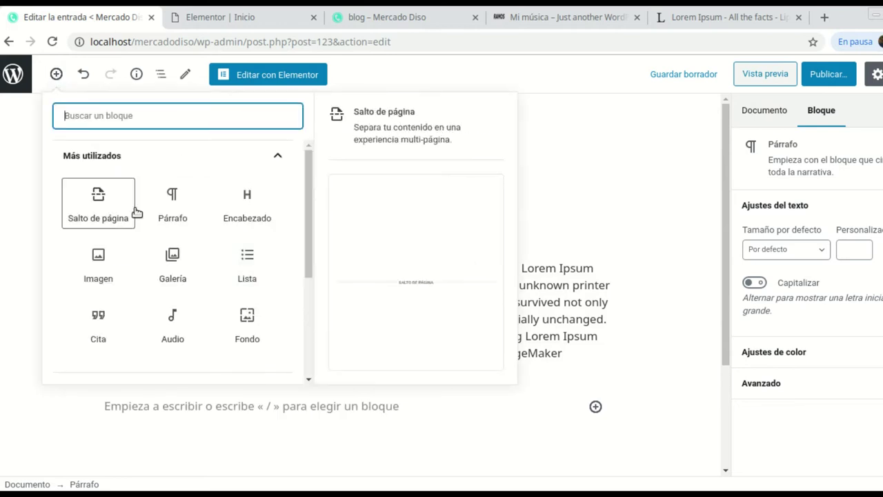
left_click(111, 262)
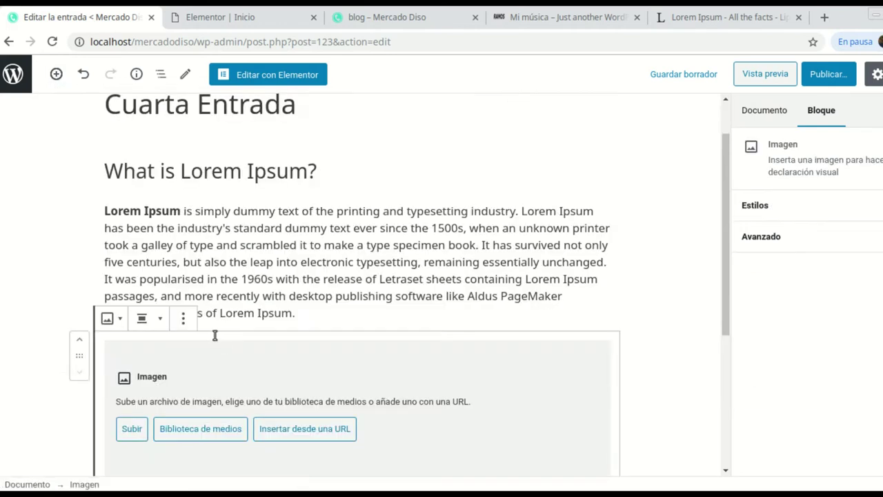
- Upload Selección_199.png from the Escritorio/proyectos/musico/imagenes folder into the post's image block
scroll(262, 419, "down", 2)
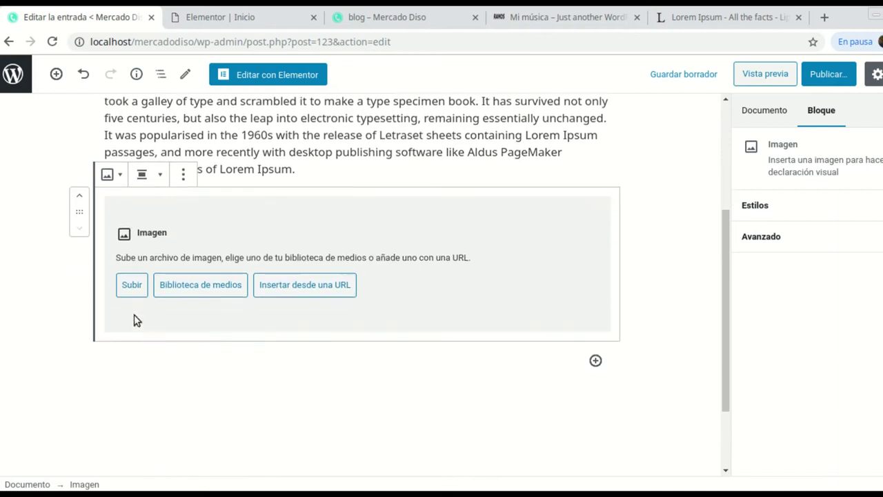
left_click(132, 285)
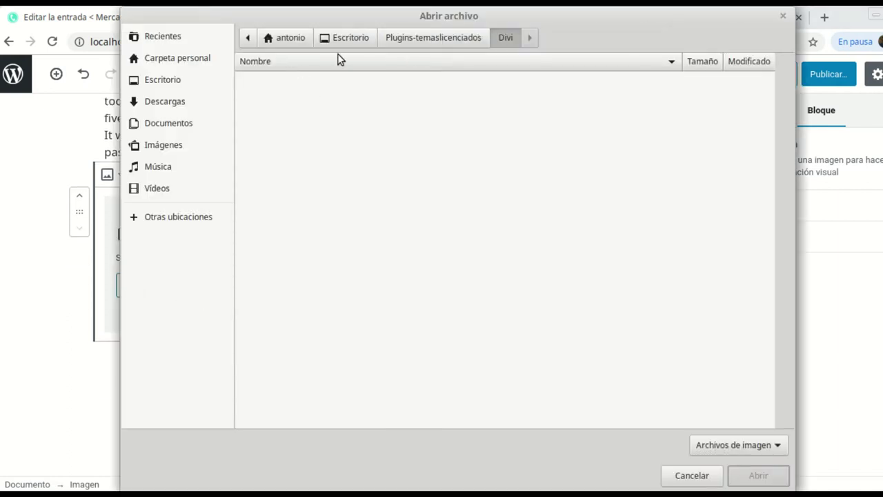
left_click(169, 77)
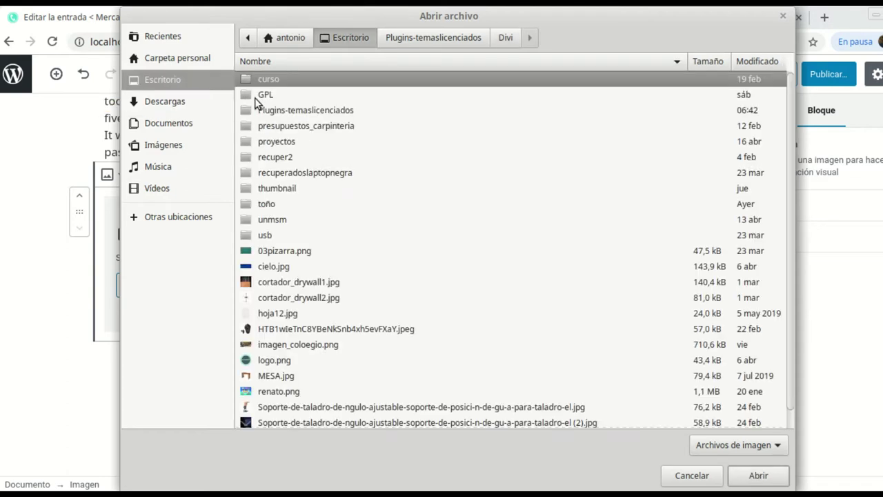
double_click(277, 142)
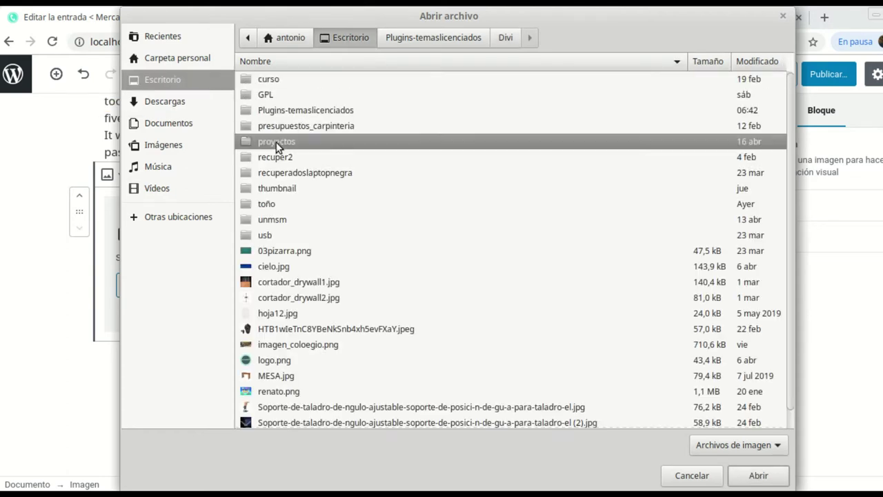
double_click(271, 315)
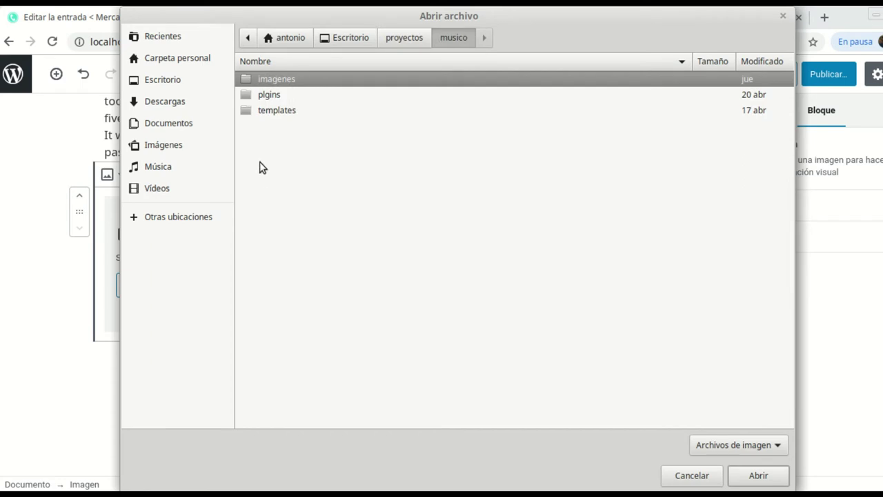
double_click(281, 80)
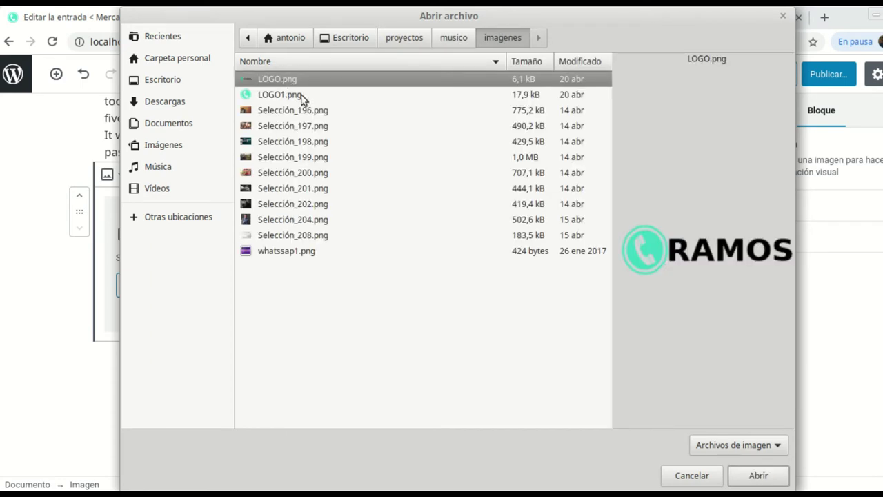
left_click(304, 158)
left_click(759, 476)
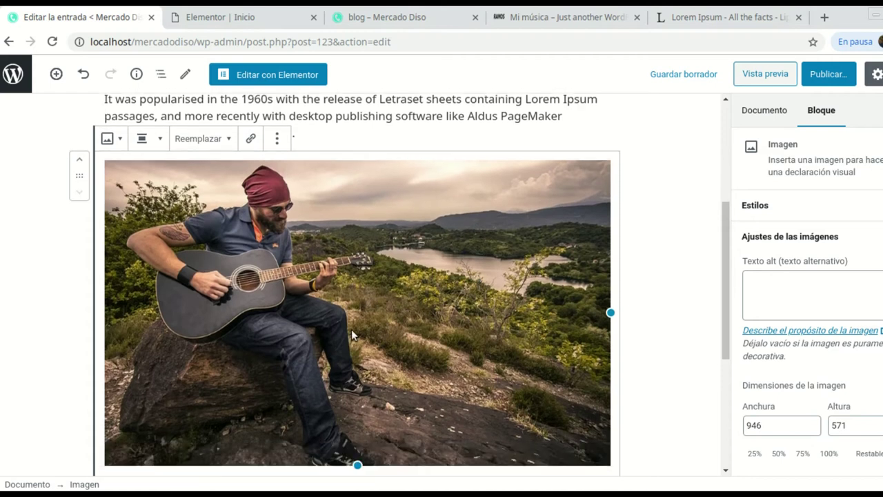
- Set the alignment of the inserted guitarist image to Alineación centrada
left_click(161, 139)
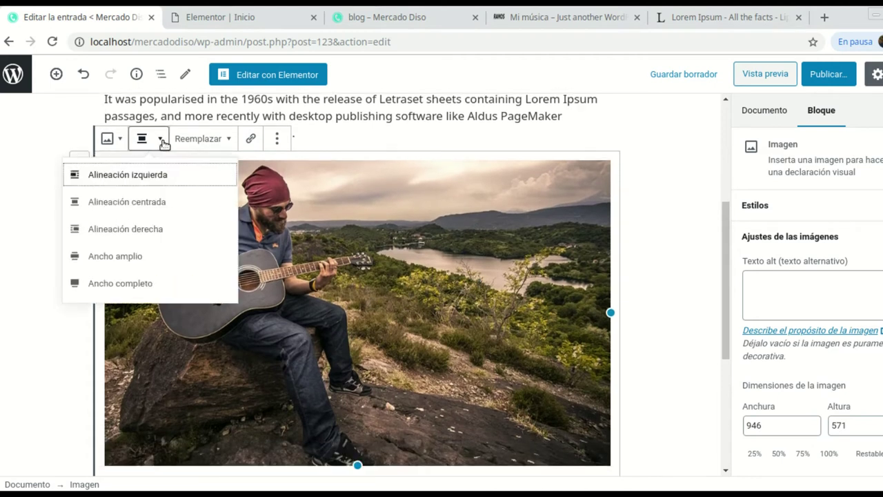
left_click(149, 203)
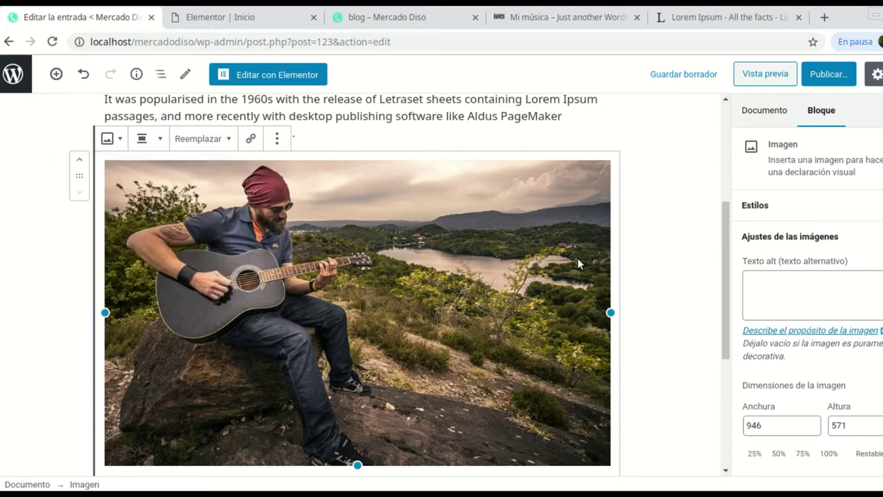
left_click(652, 263)
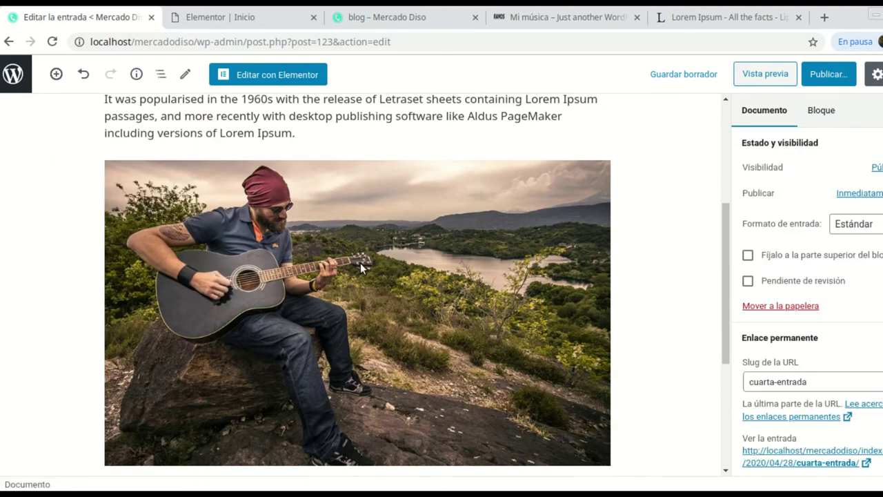
- Review the whole Cuarta Entrada post and publish it
scroll(520, 267, "down", 4)
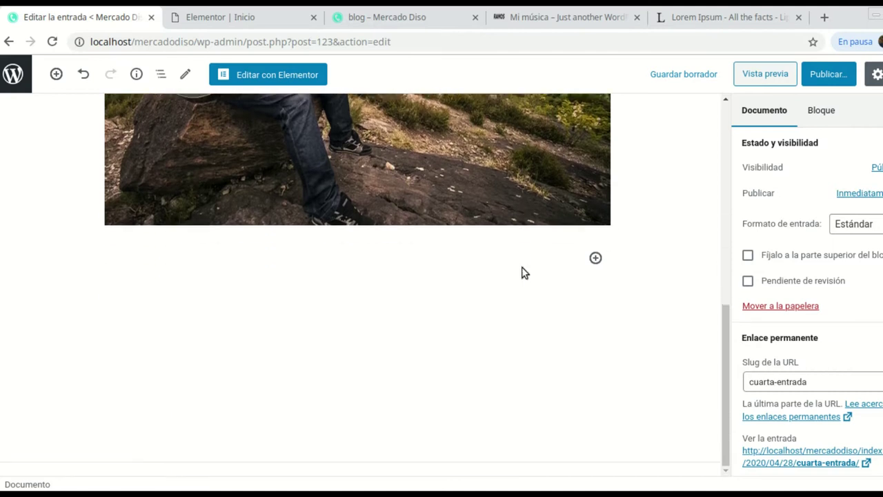
scroll(625, 264, "up", 6)
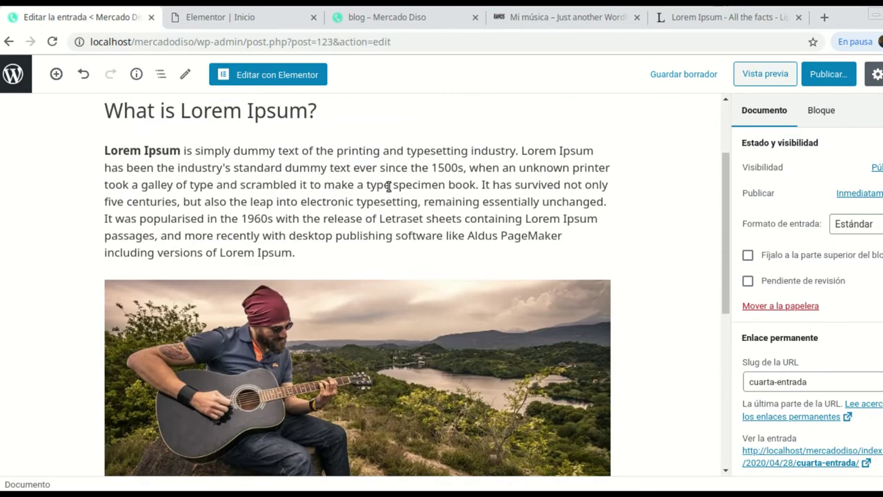
scroll(389, 186, "up", 2)
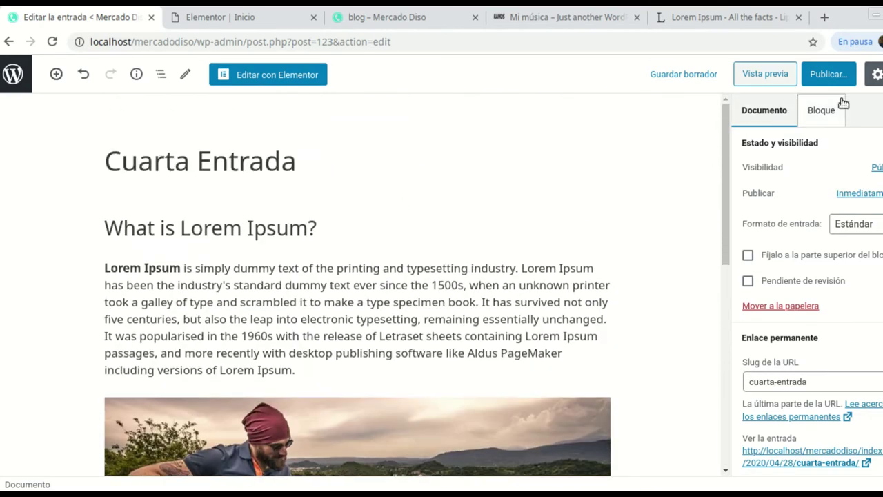
left_click(835, 74)
left_click(823, 77)
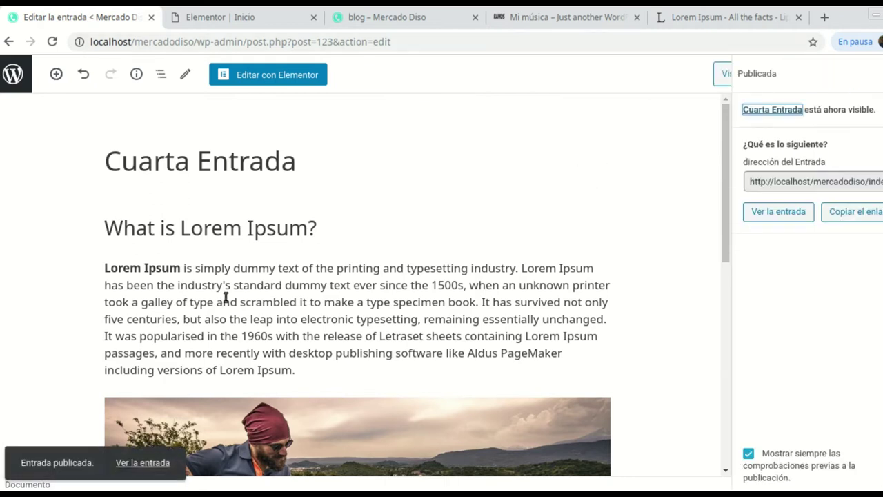
- Return to the admin list of all posts and duplicate the Cuarta Entrada post with EA Duplicador
left_click(13, 76)
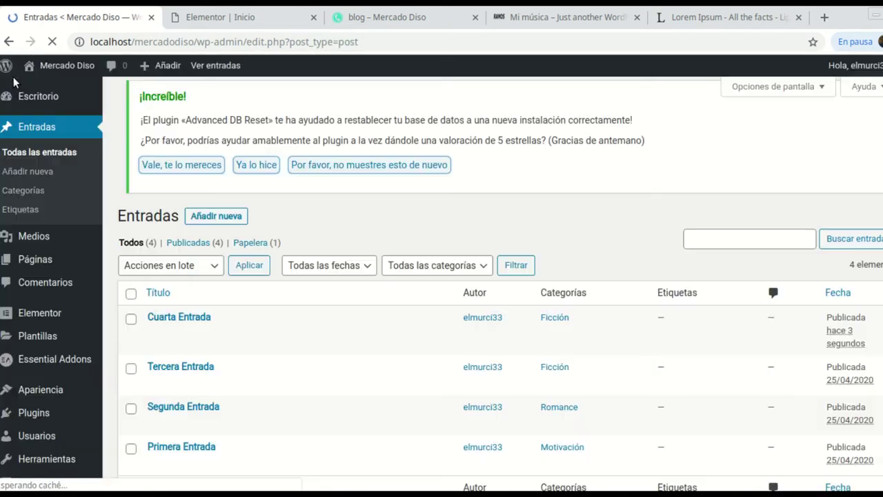
scroll(253, 238, "down", 3)
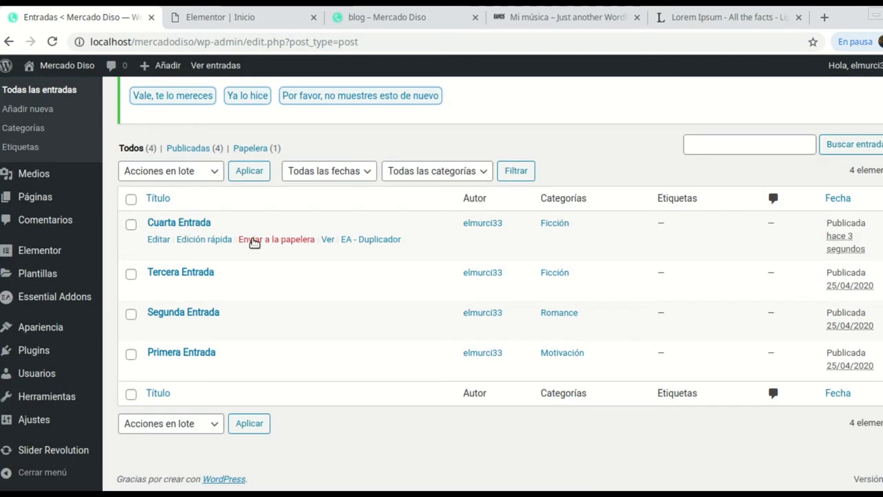
left_click(384, 241)
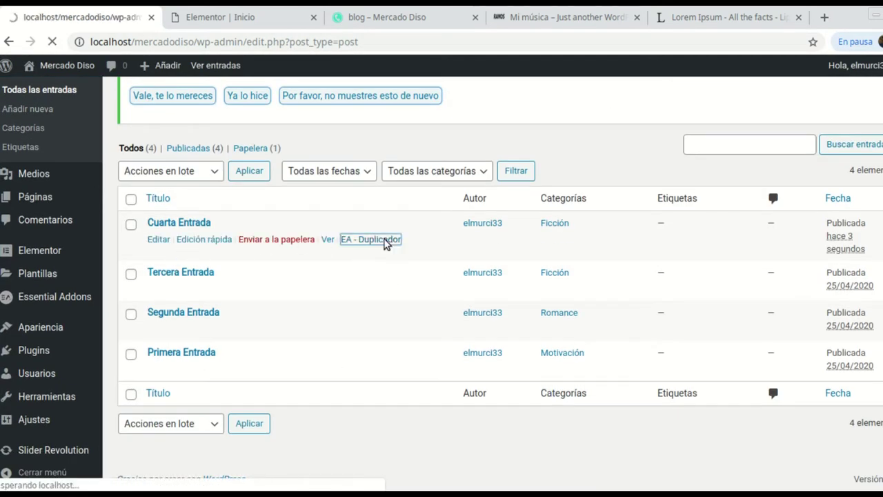
- Open the draft copy of Cuarta Entrada for editing and change its title to "Quinta Entrada"
scroll(152, 361, "down", 5)
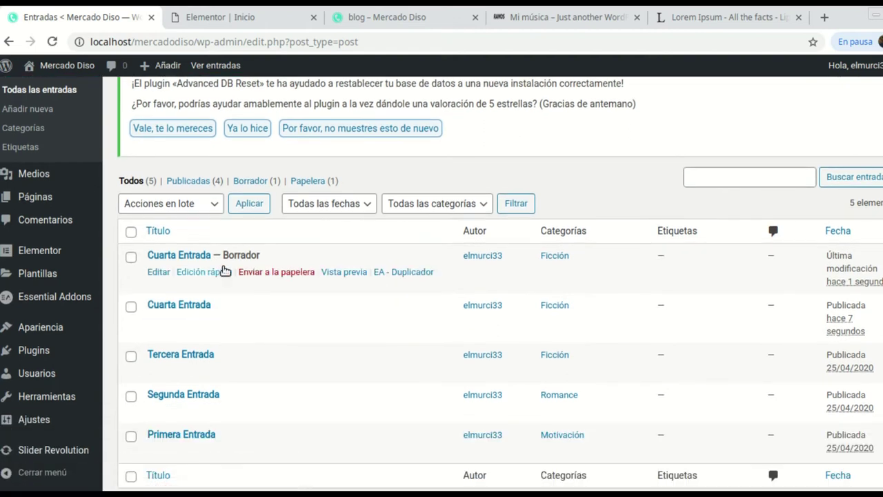
left_click(155, 273)
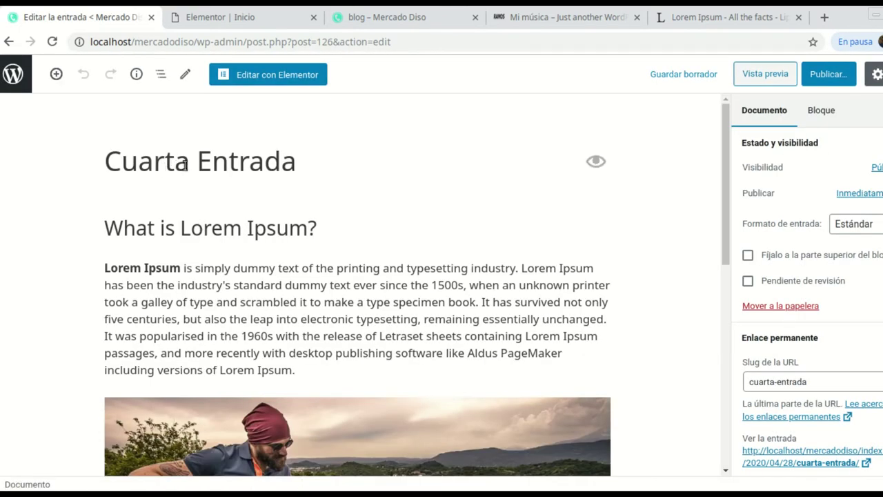
left_click(190, 166)
key("BackSpace")
key("BackSpace")
key("BackSpace")
key("BackSpace")
key("BackSpace")
key("BackSpace")
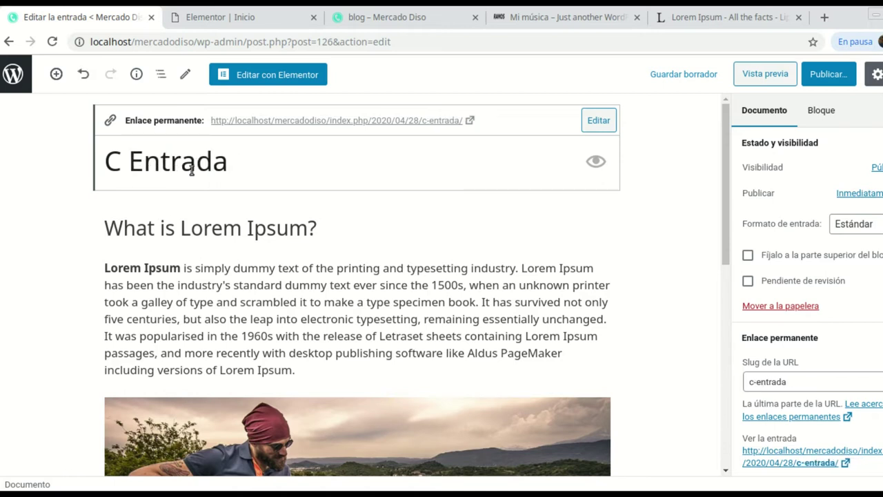
type("Q")
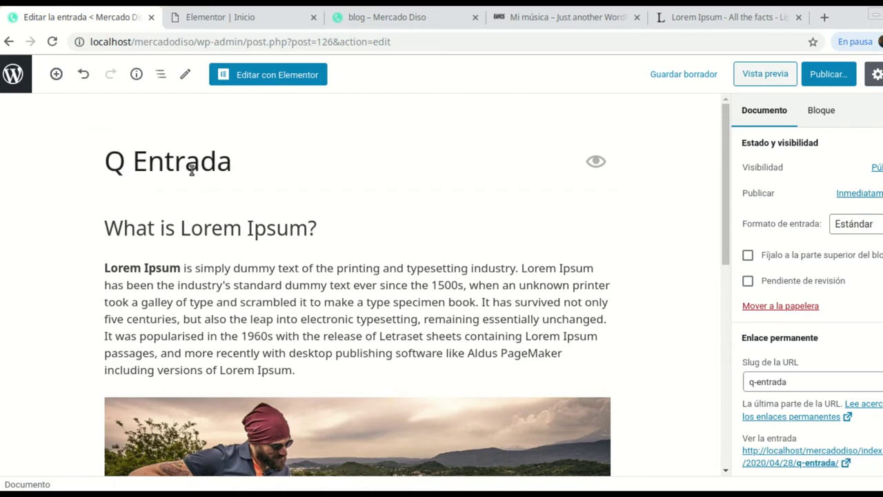
type("uinta")
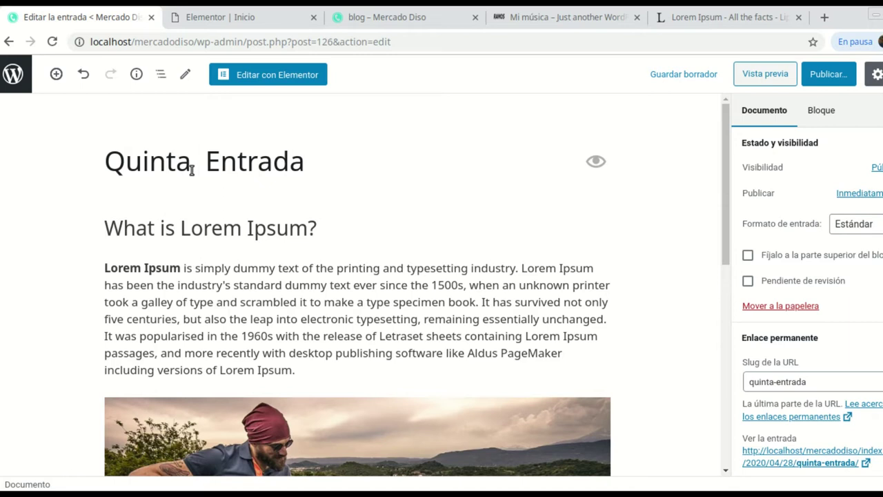
- Assign the Romance category to the post and add a new category "romance1" with Romance as its parent
scroll(833, 409, "down", 3)
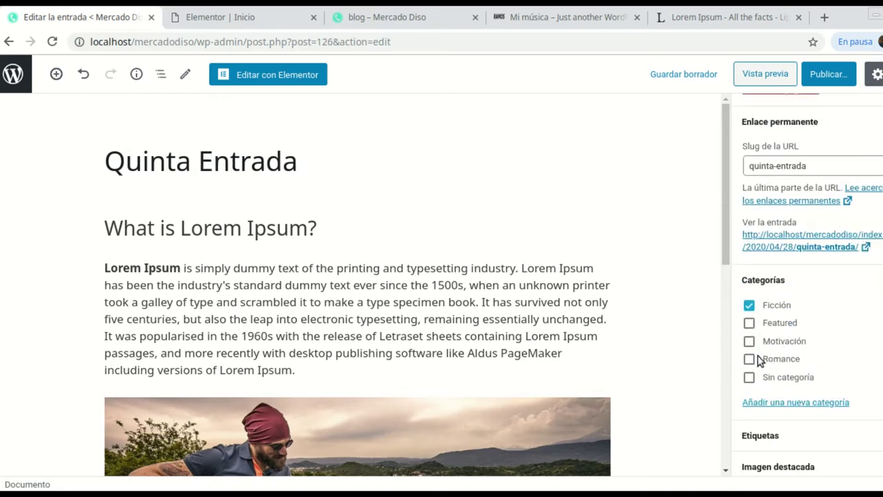
left_click(749, 359)
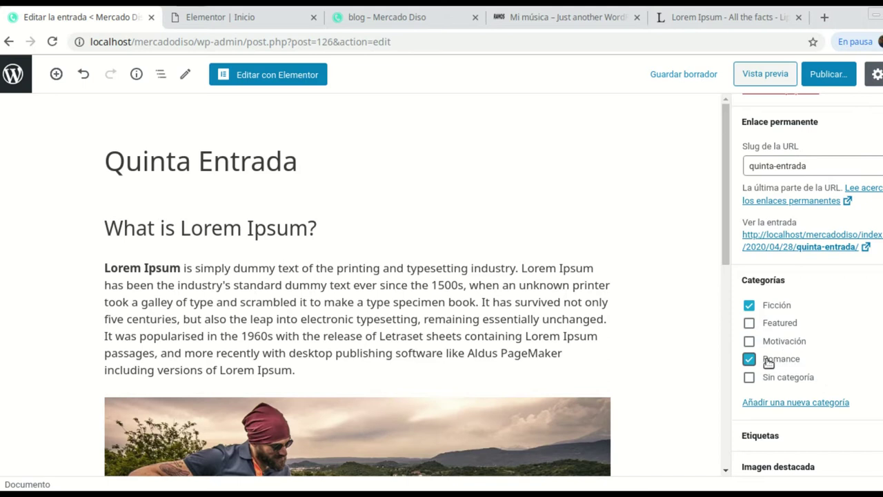
scroll(863, 414, "down", 1)
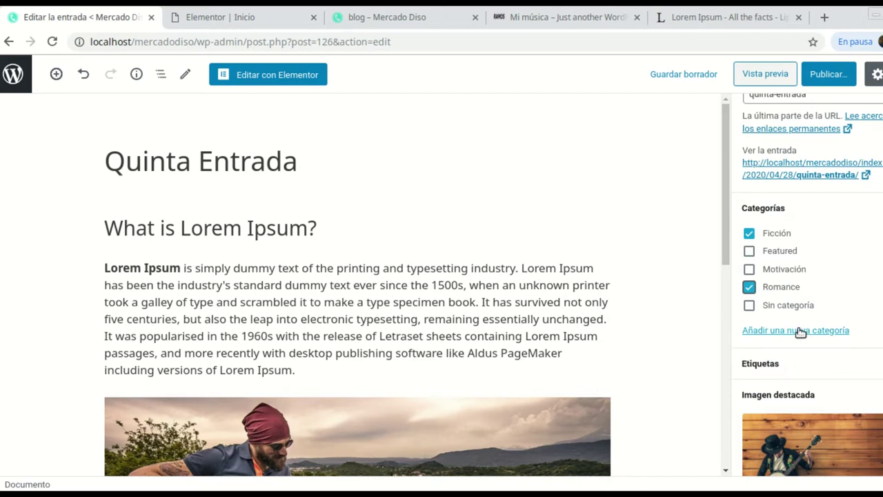
left_click(800, 332)
left_click(799, 375)
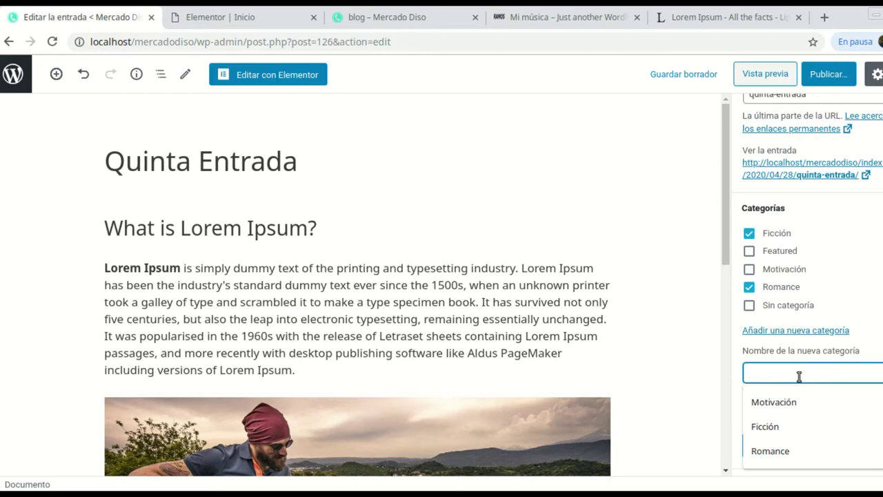
type("romance")
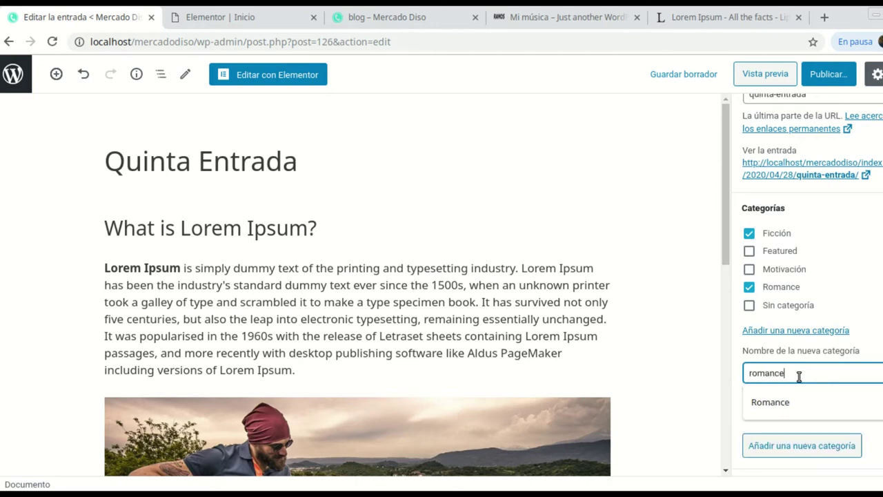
type("1")
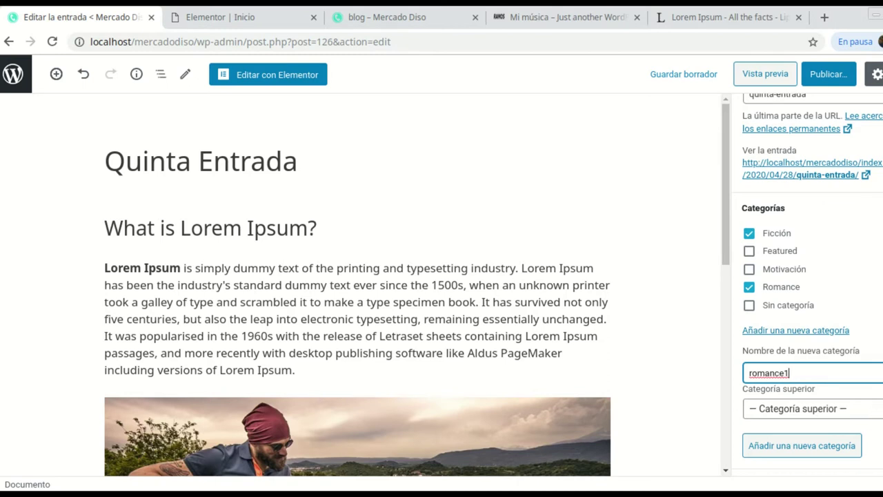
left_click(866, 410)
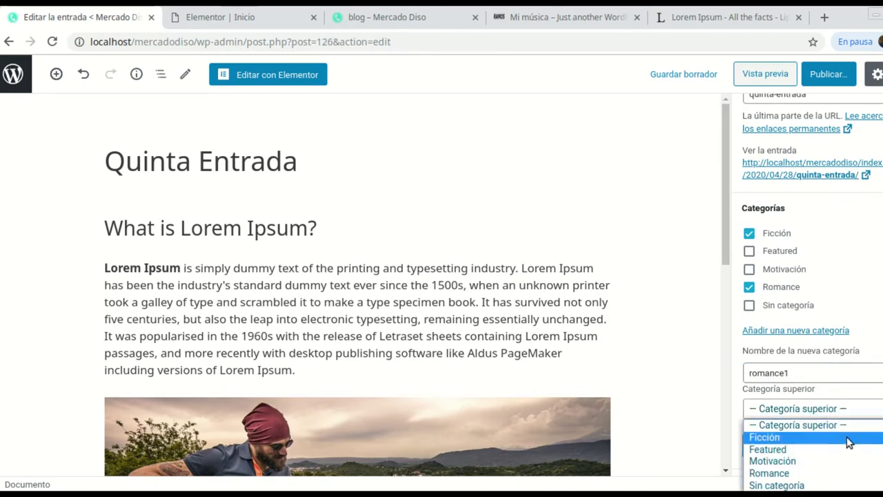
left_click(769, 474)
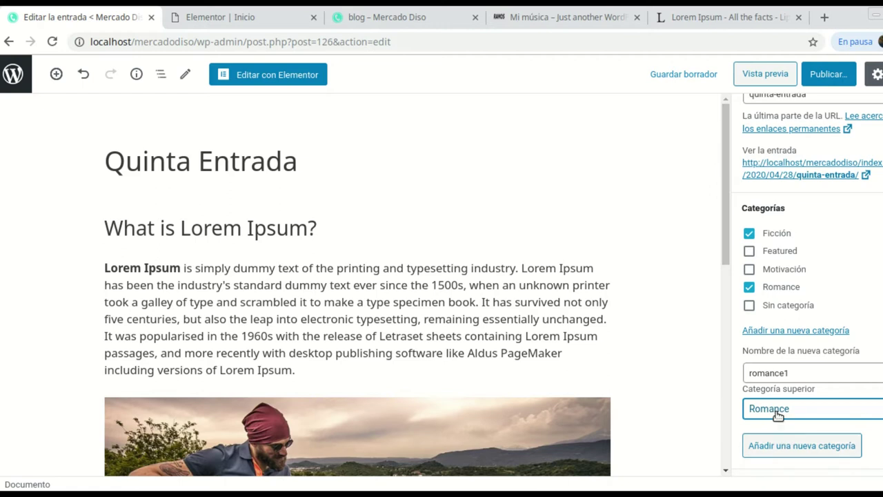
left_click(817, 448)
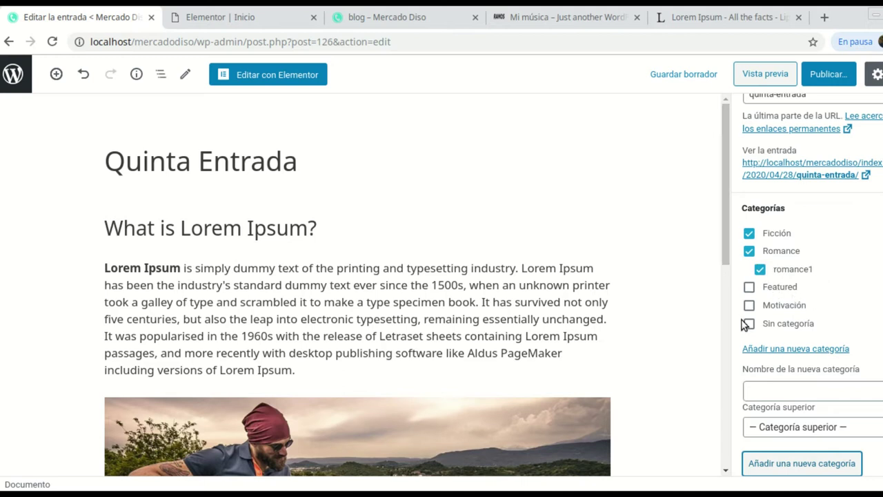
- Publish the Quinta Entrada post and duplicate it with EA Duplicador from the list of all posts
left_click(830, 77)
left_click(827, 75)
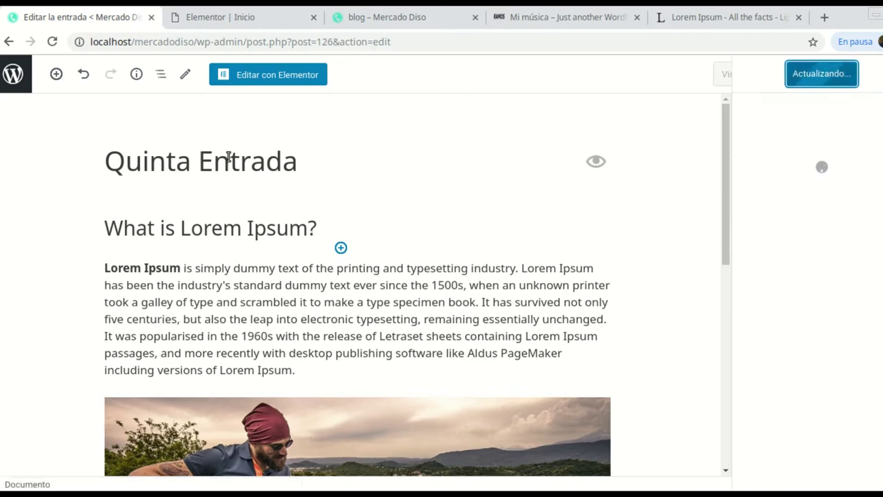
left_click(15, 80)
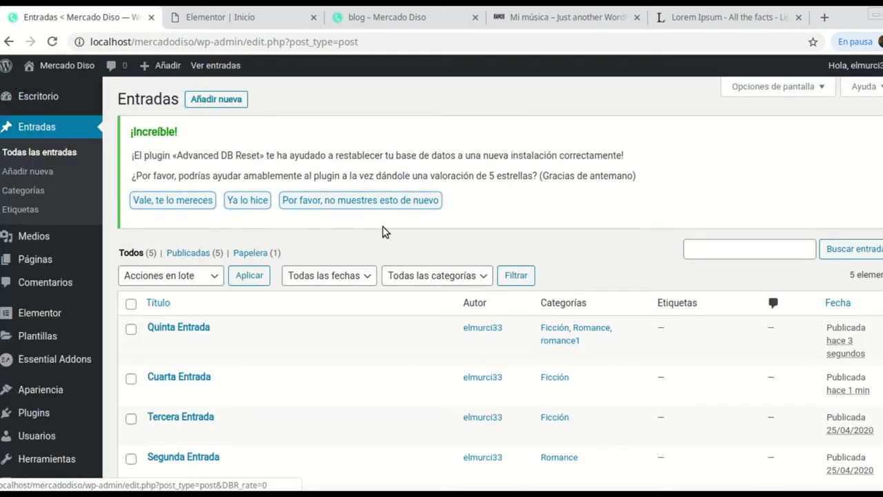
scroll(384, 211, "down", 2)
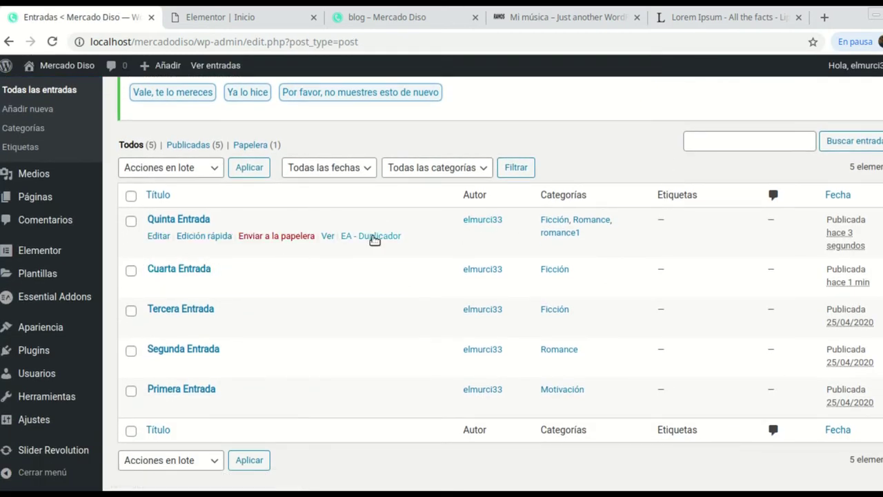
left_click(377, 239)
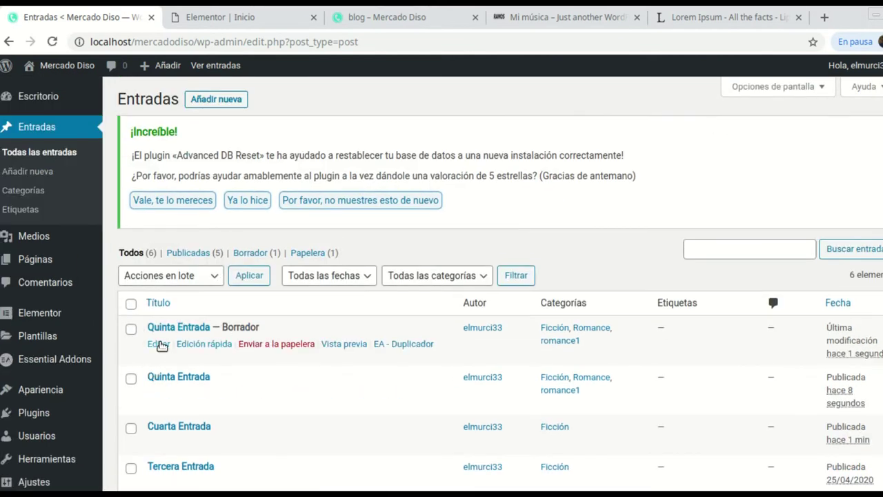
- Open the draft copy of Quinta Entrada for editing and change its title to "Sexta Entrada"
left_click(159, 345)
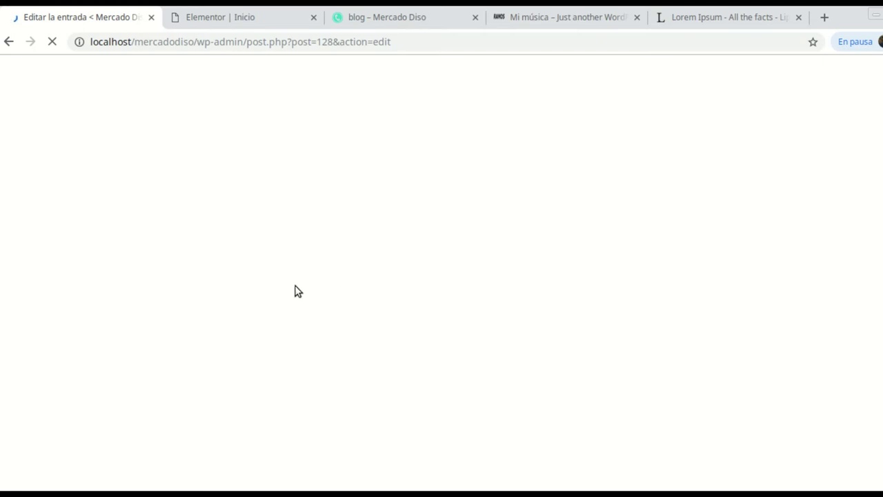
left_click(189, 166)
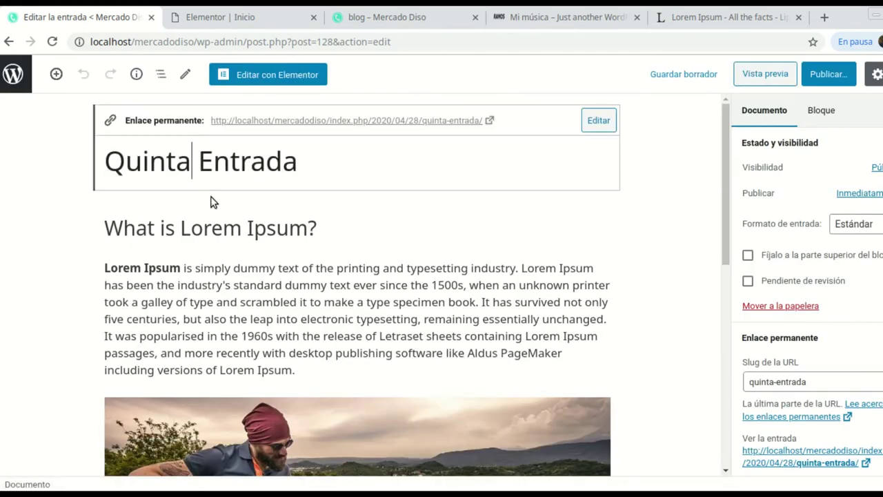
key("BackSpace")
key("BackSpace")
key("BackSpace")
key("BackSpace")
key("BackSpace")
key("BackSpace")
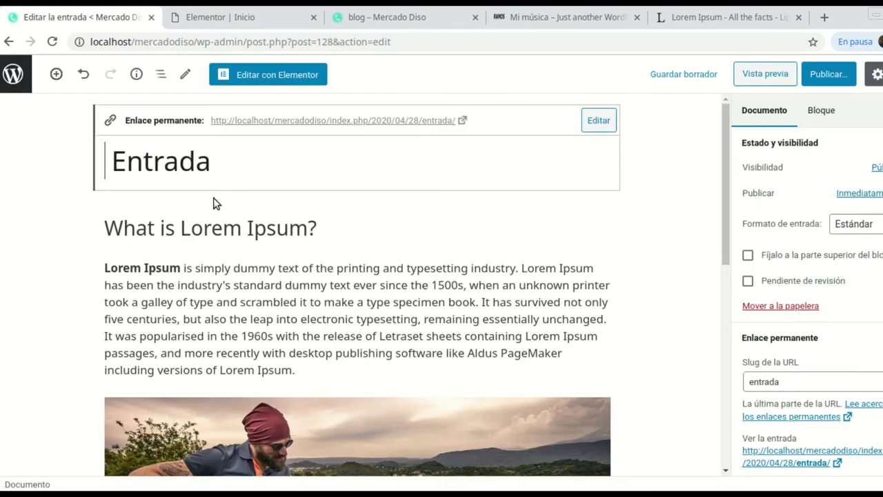
type("Sexta")
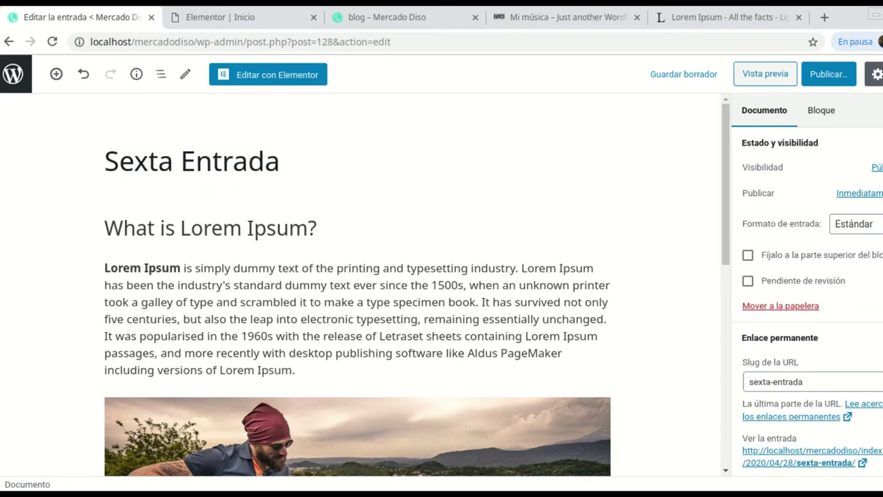
- Remove the romance1, Romance and Ficción categories from the post and assign it the Motivación category
scroll(837, 290, "down", 5)
left_click(760, 234)
left_click(749, 215)
left_click(749, 197)
left_click(750, 269)
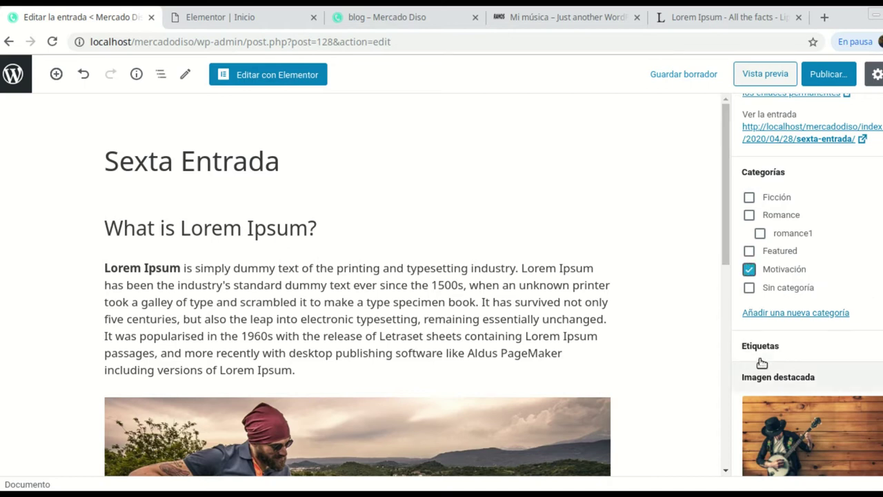
- Publish the Sexta Entrada post and return to the admin list of all posts
left_click(824, 74)
left_click(822, 76)
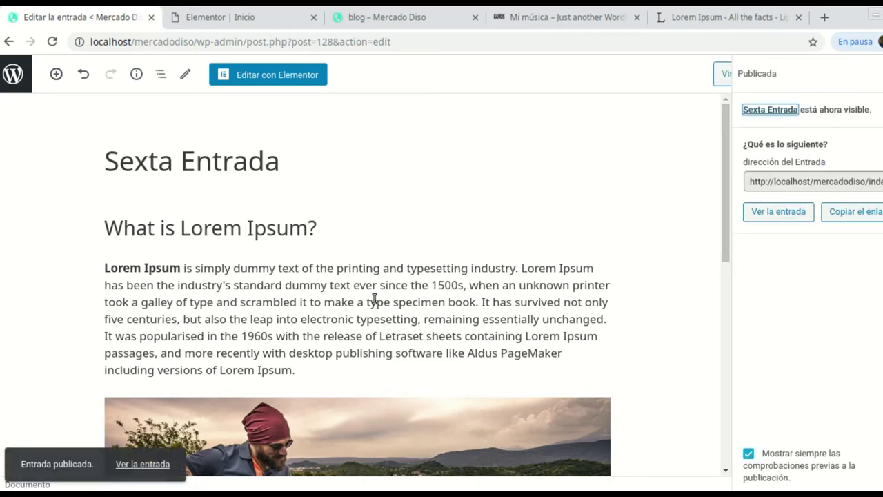
left_click(15, 76)
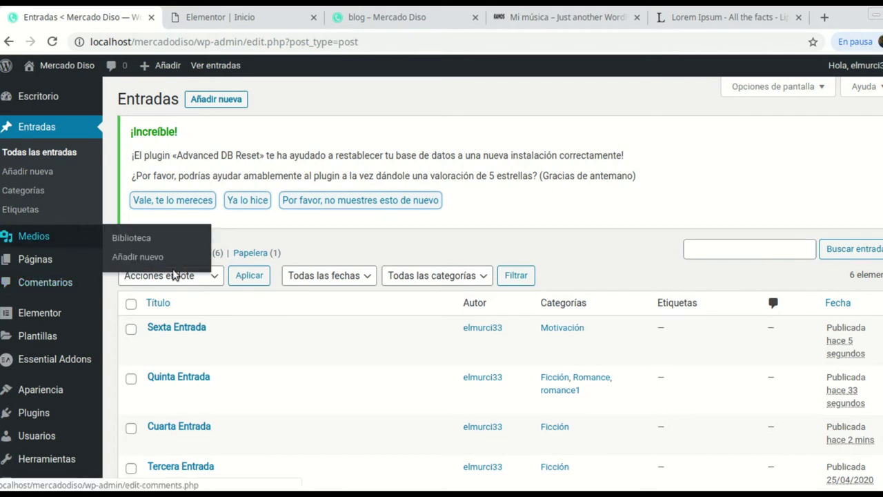
- Reload the site's blog page and look through the published entries and their categories
left_click(394, 18)
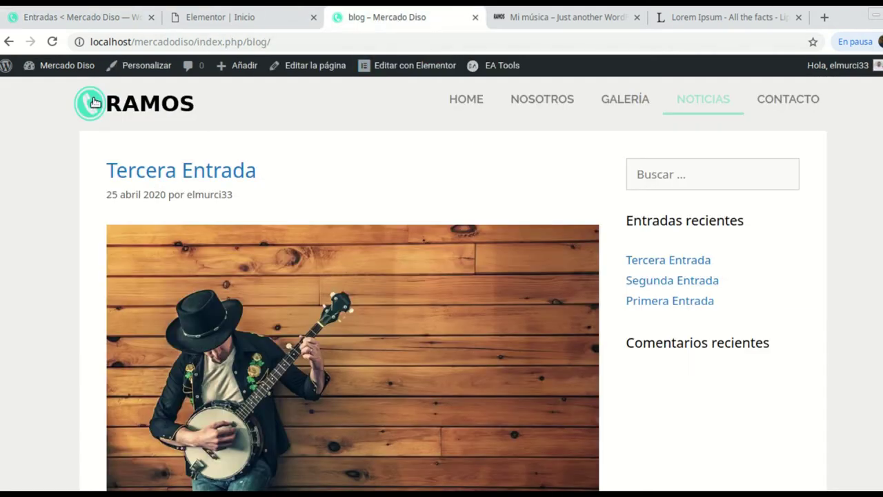
left_click(52, 42)
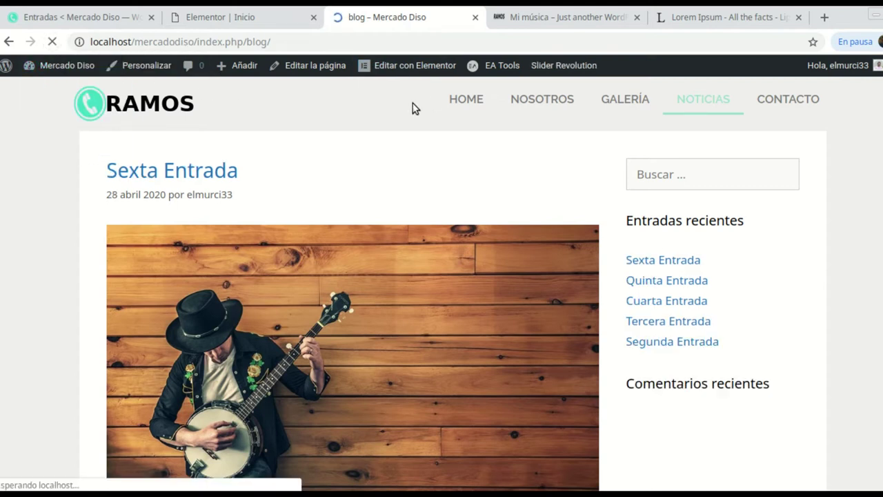
scroll(552, 162, "down", 1)
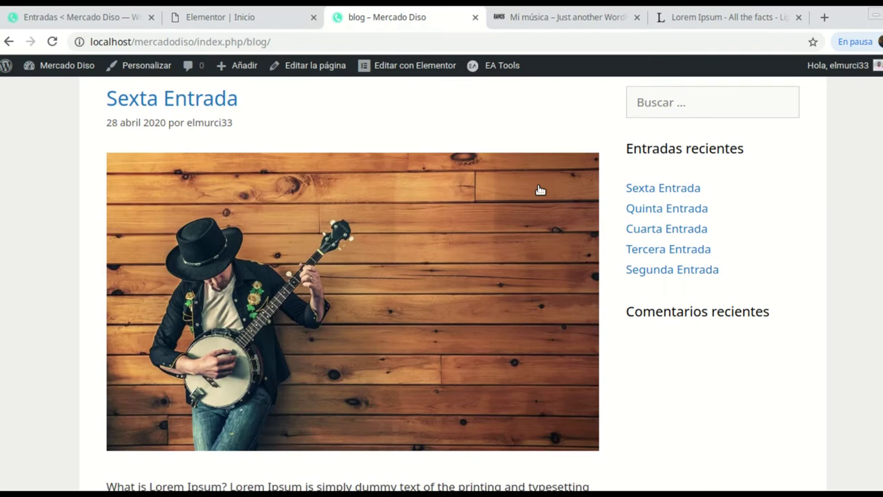
scroll(297, 227, "up", 1)
scroll(414, 214, "down", 2)
scroll(442, 235, "down", 10)
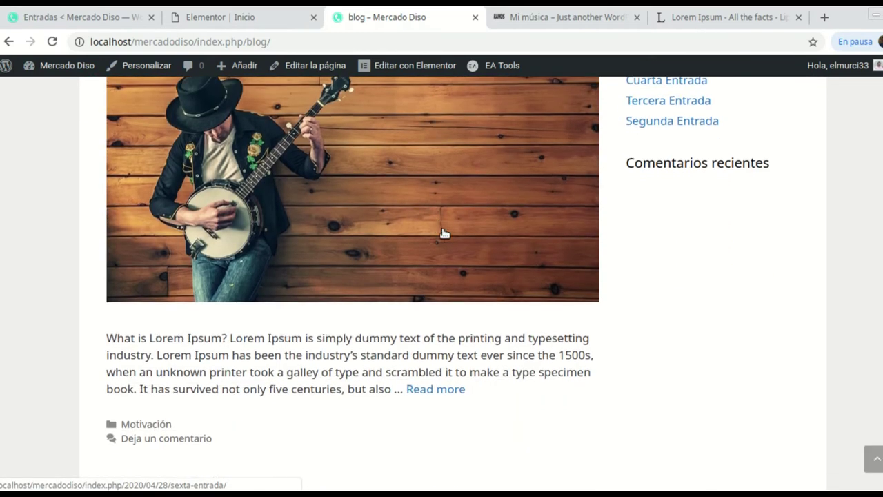
scroll(480, 250, "down", 15)
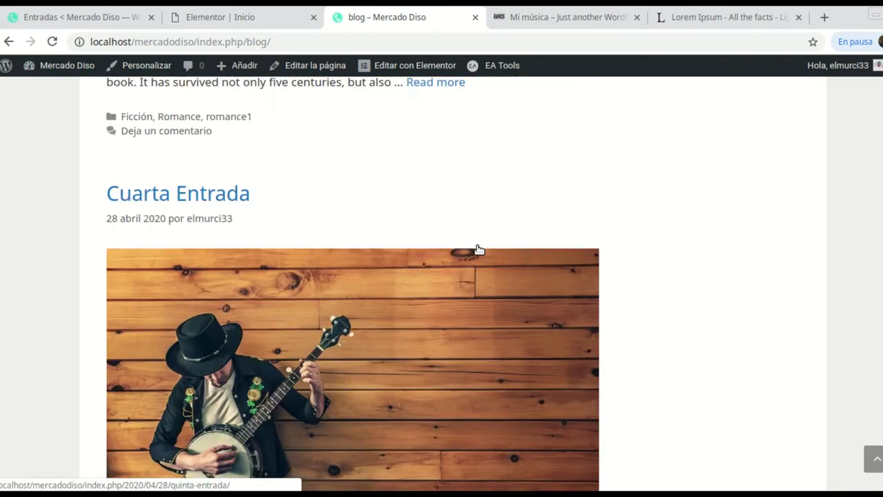
scroll(727, 191, "up", 20)
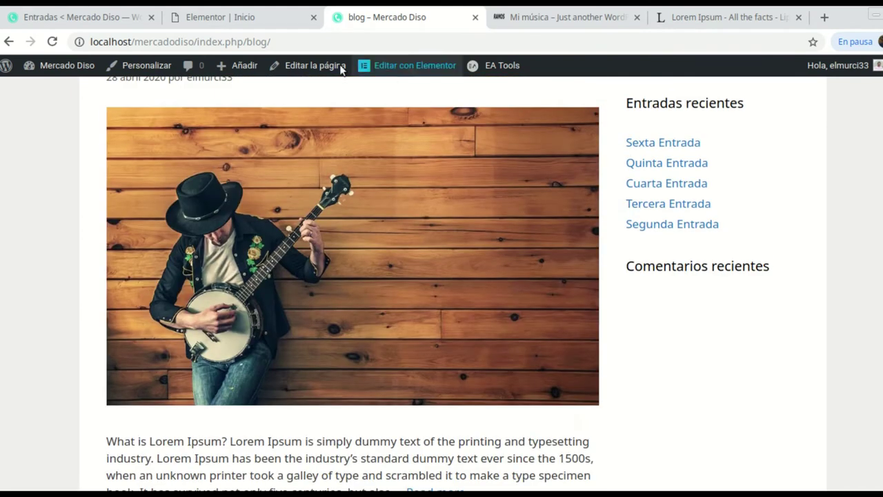
- Open the site's home page and examine the post cards and page numbers in the Noticias section
left_click(216, 21)
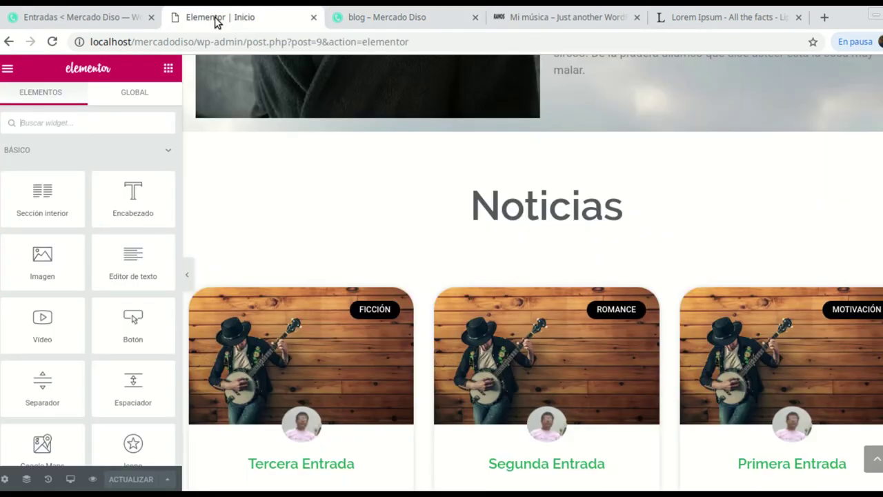
left_click(379, 21)
scroll(467, 97, "up", 2)
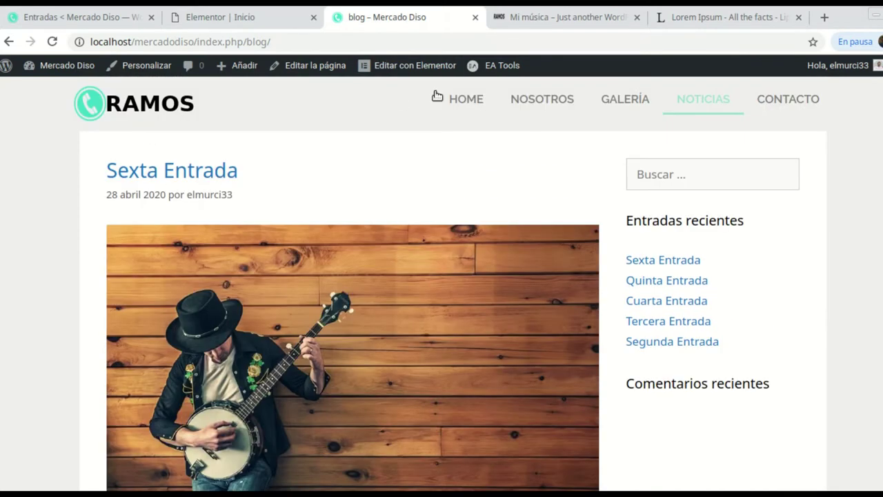
left_click(452, 102)
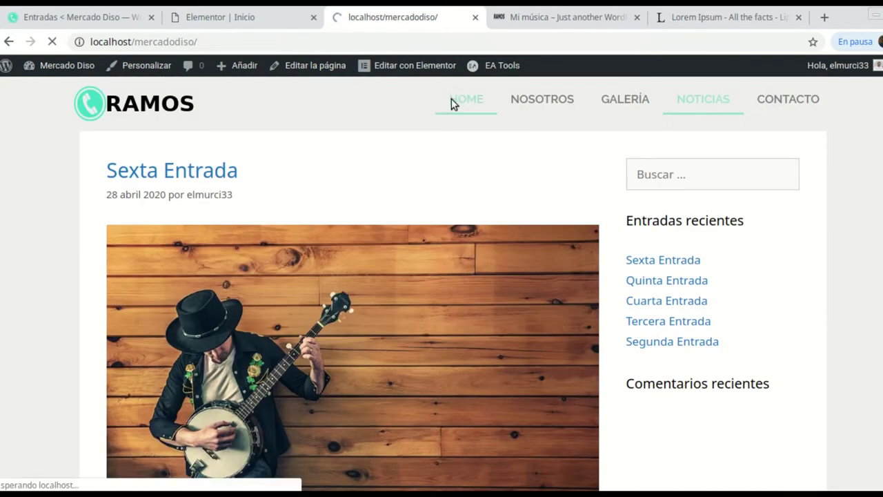
scroll(501, 271, "down", 15)
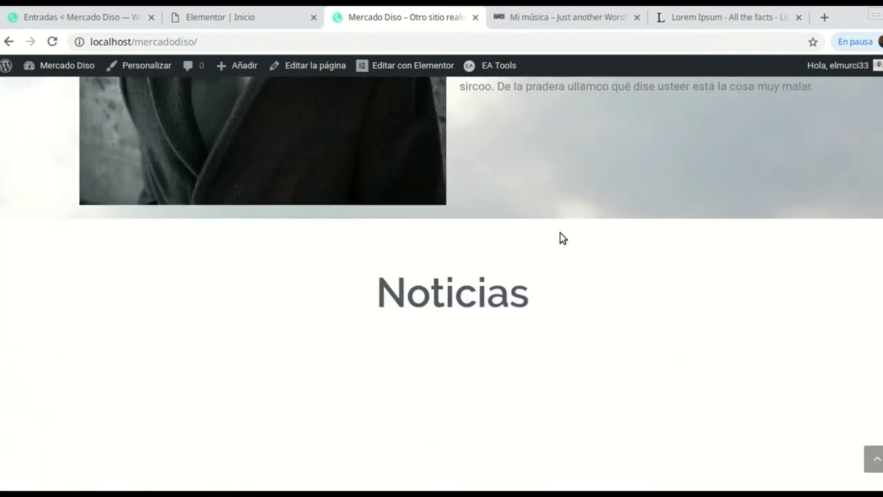
scroll(560, 235, "down", 2)
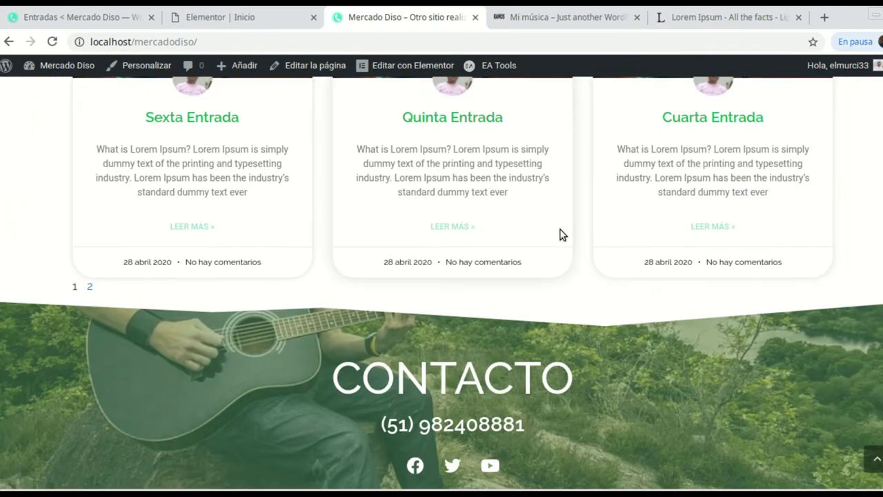
scroll(331, 253, "up", 3)
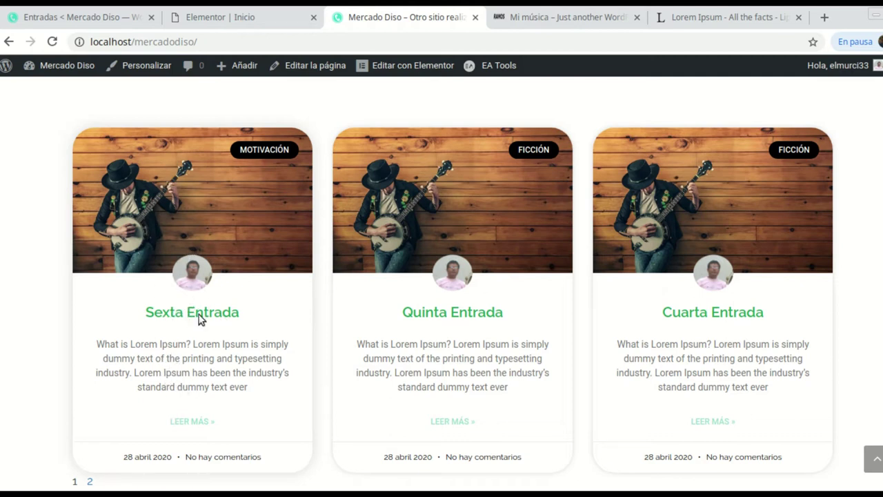
scroll(296, 329, "down", 2)
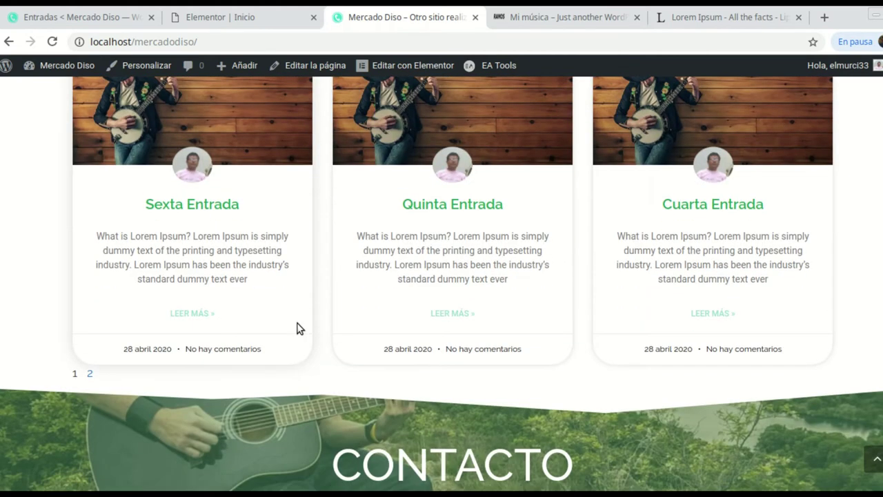
scroll(304, 329, "up", 1)
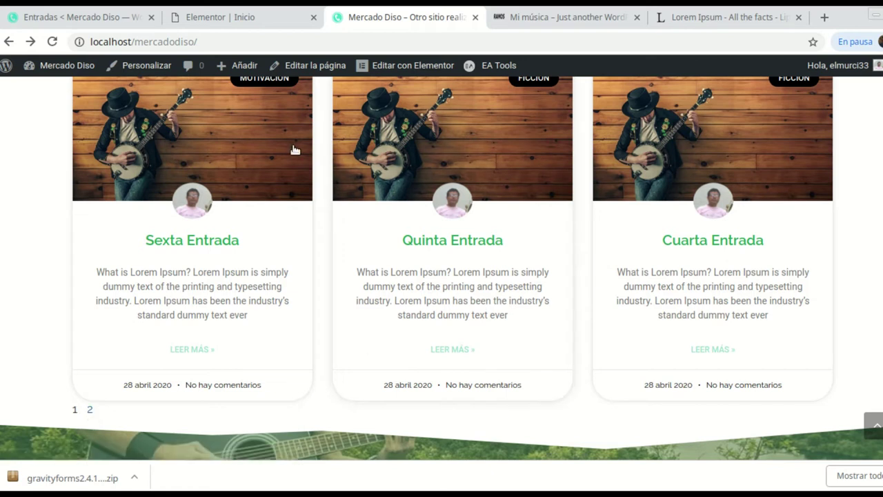
- In the Elementor editor, center the pagination of the Posts widget in the Noticias section and update the page
left_click(222, 23)
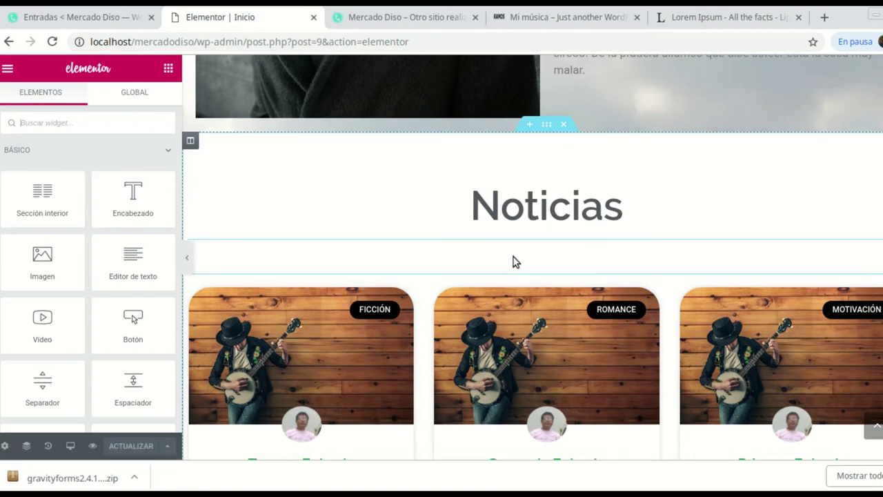
scroll(517, 256, "down", 2)
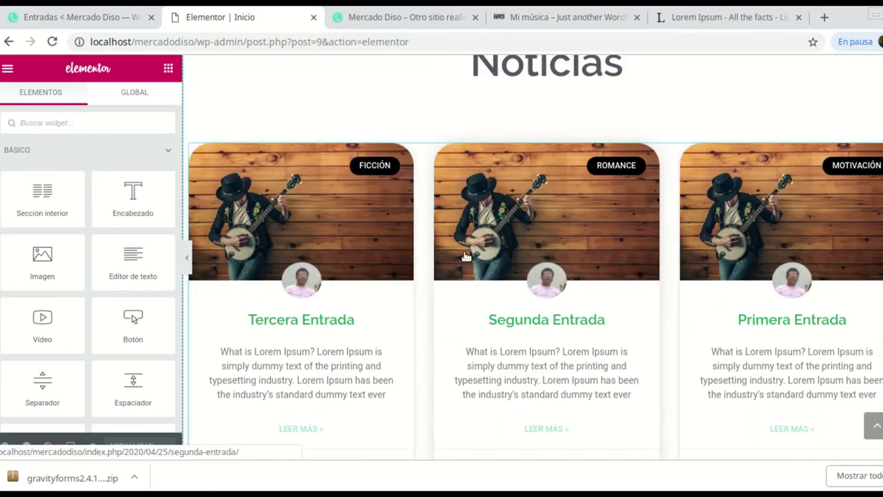
left_click(466, 257)
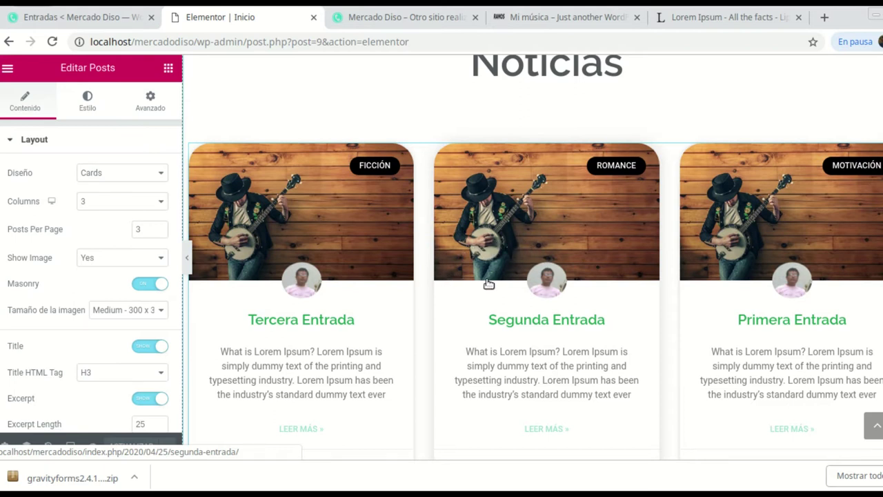
scroll(498, 279, "down", 1)
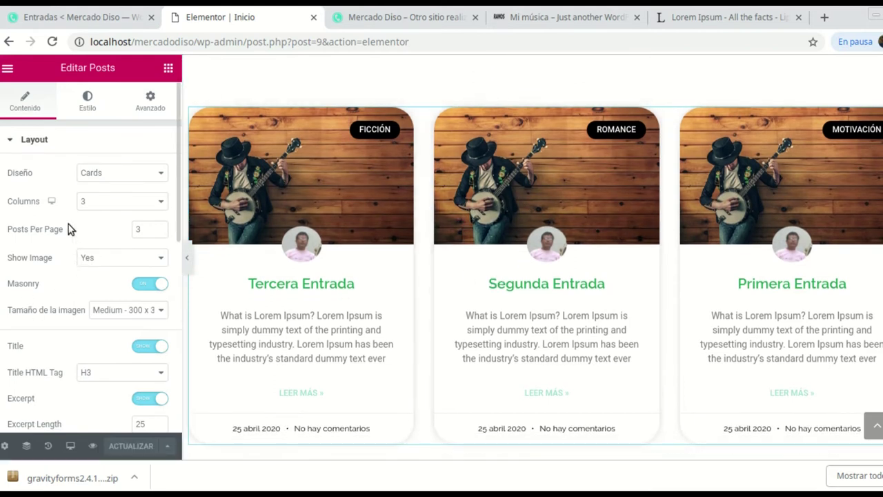
scroll(72, 221, "down", 6)
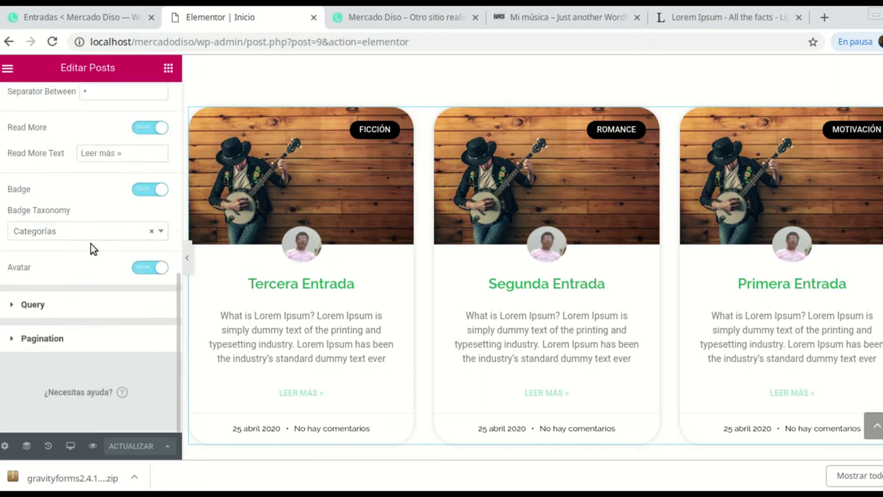
left_click(40, 338)
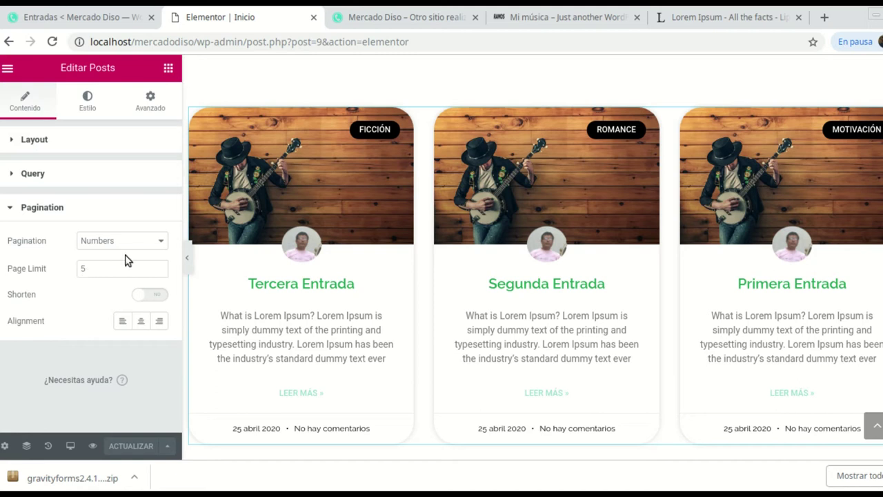
left_click(140, 322)
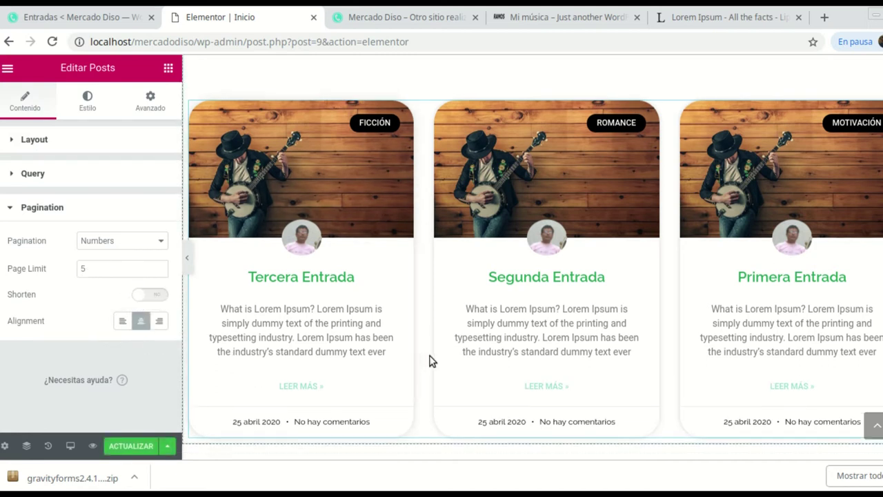
scroll(429, 360, "down", 2)
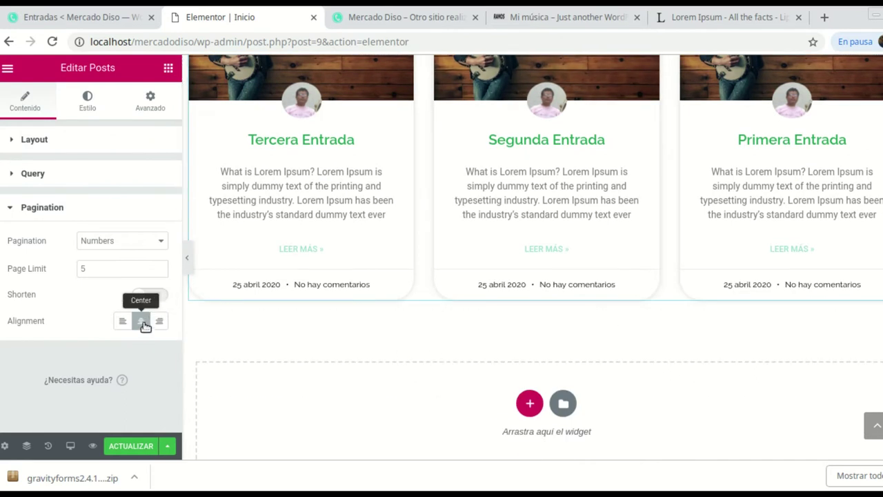
left_click(131, 446)
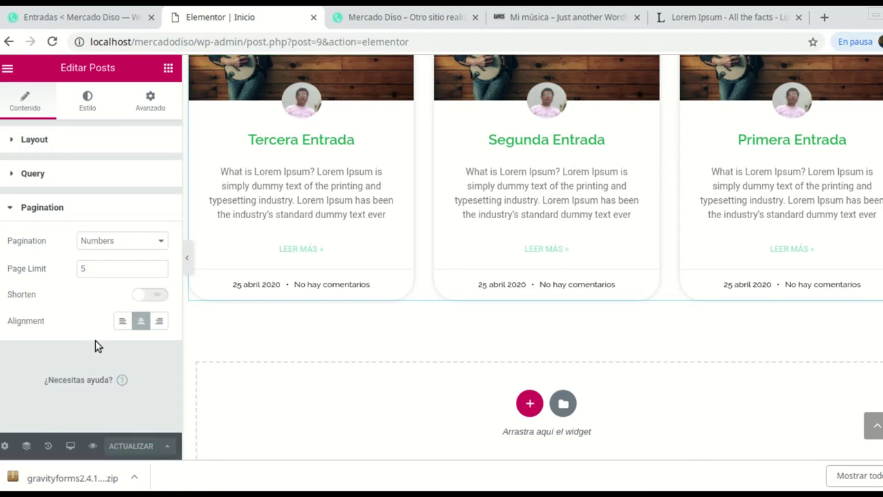
- Reload the site's home page and check the pagination alignment below the Noticias post cards
scroll(576, 295, "up", 3)
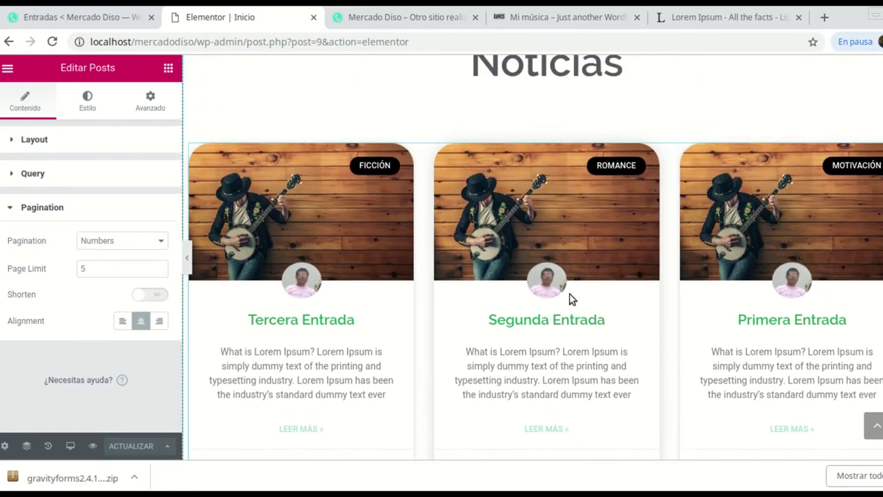
scroll(569, 298, "down", 1)
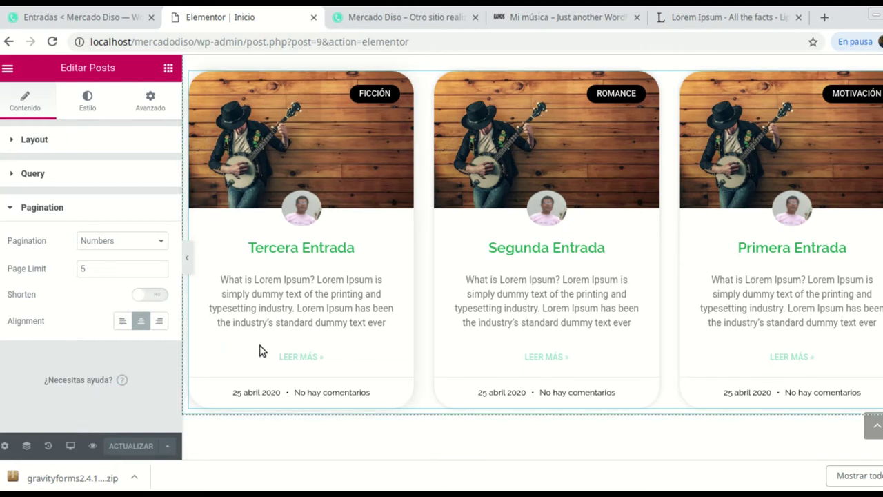
left_click(405, 17)
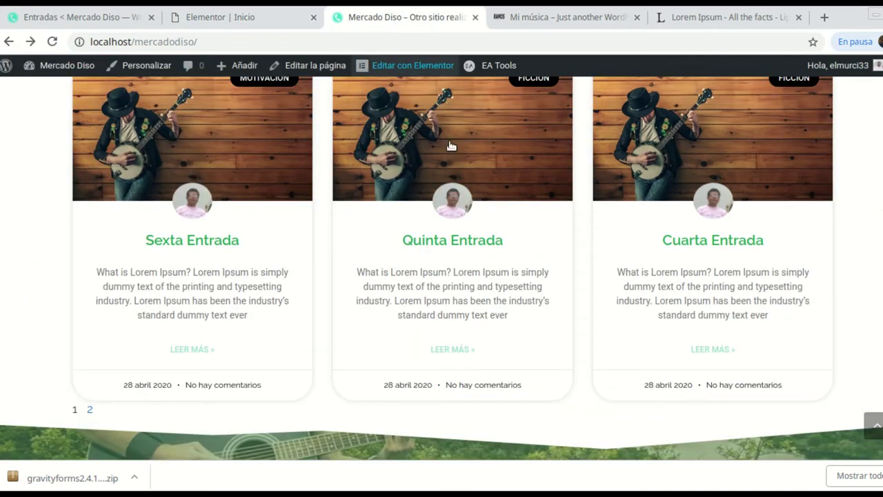
left_click(67, 64)
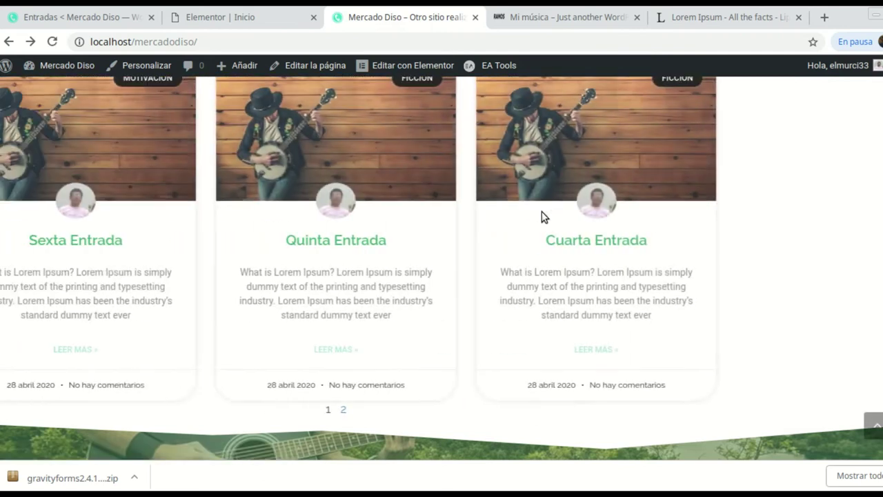
scroll(542, 217, "down", 1)
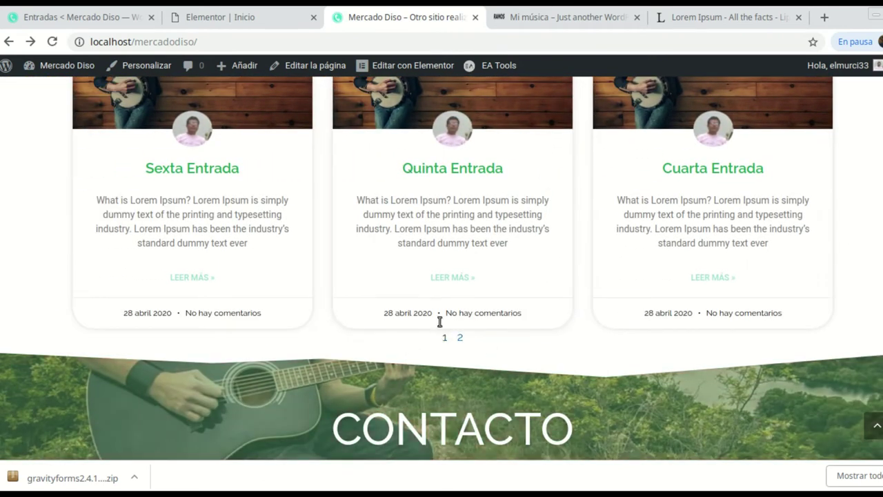
- Open the site's Noticias page from the home page and look through the published blog entries
scroll(545, 299, "up", 8)
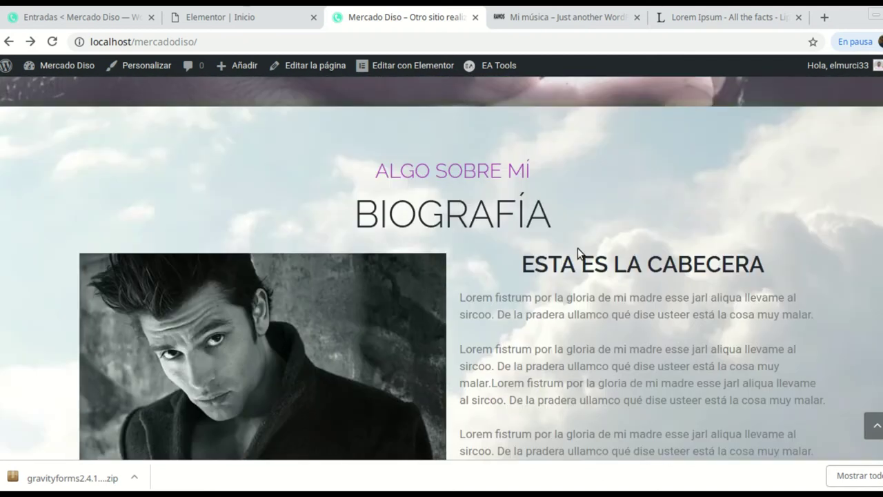
scroll(586, 242, "up", 5)
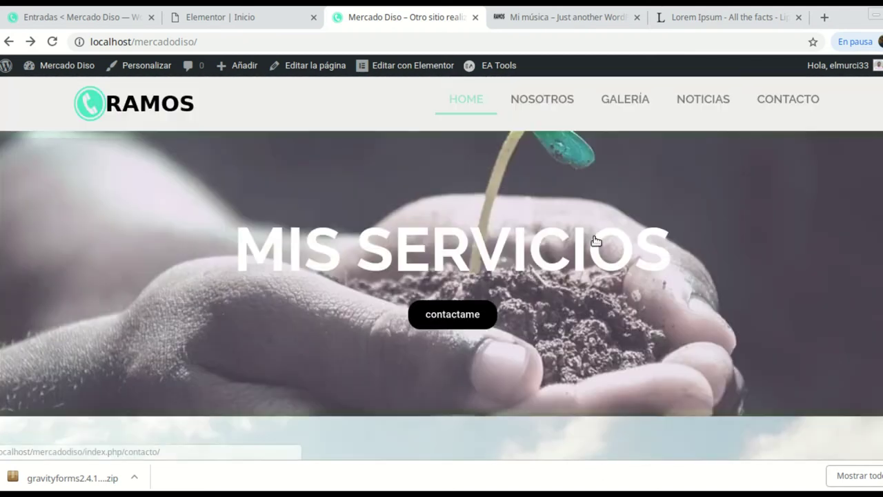
left_click(709, 105)
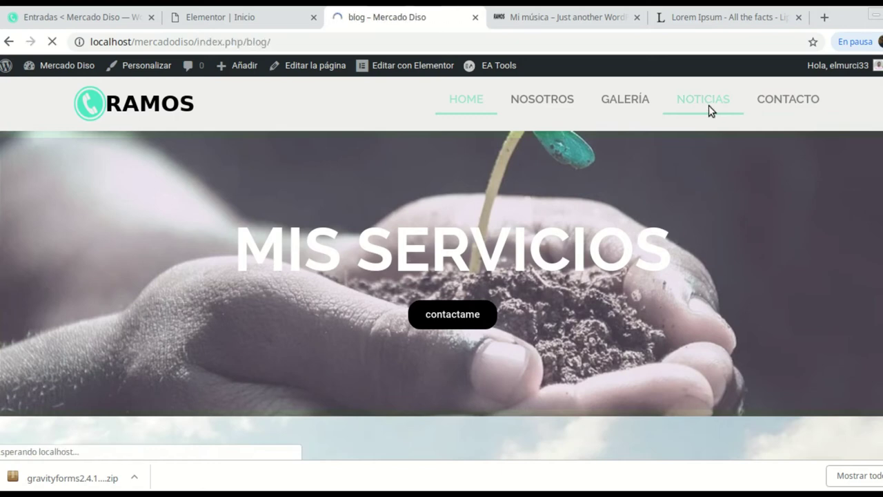
scroll(383, 259, "down", 5)
scroll(387, 257, "down", 12)
scroll(387, 260, "down", 12)
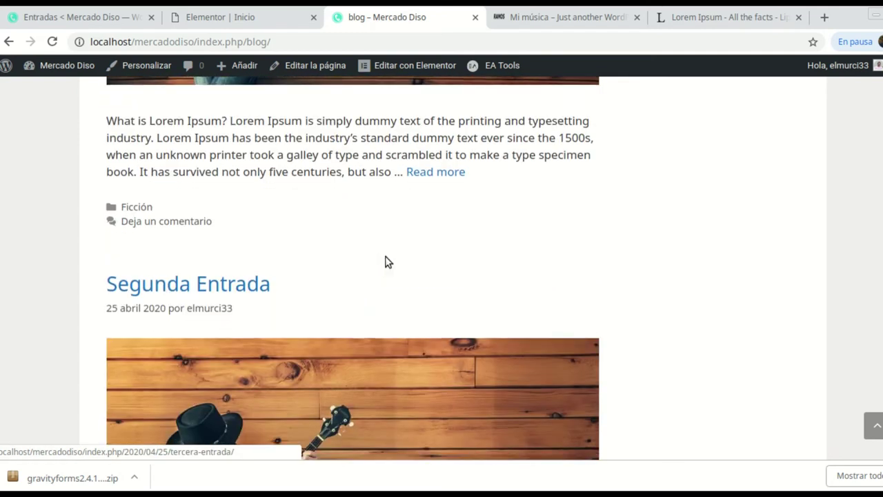
scroll(387, 261, "down", 14)
scroll(372, 224, "up", 7)
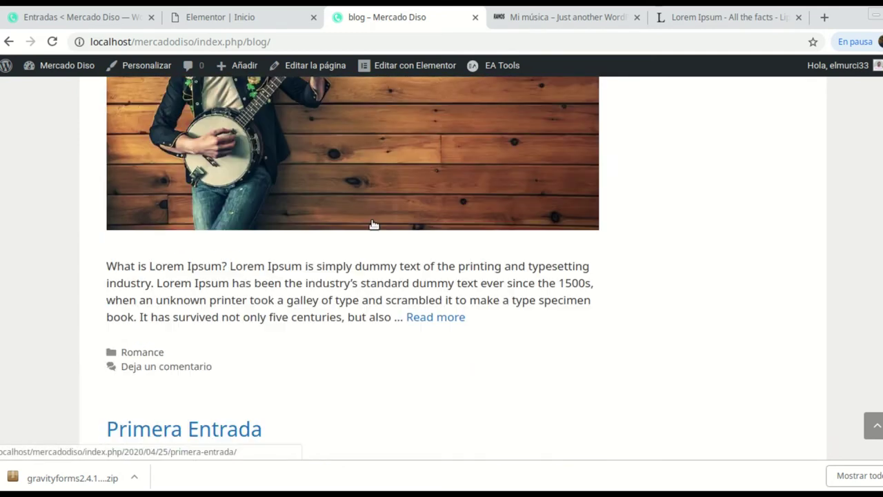
scroll(373, 224, "up", 3)
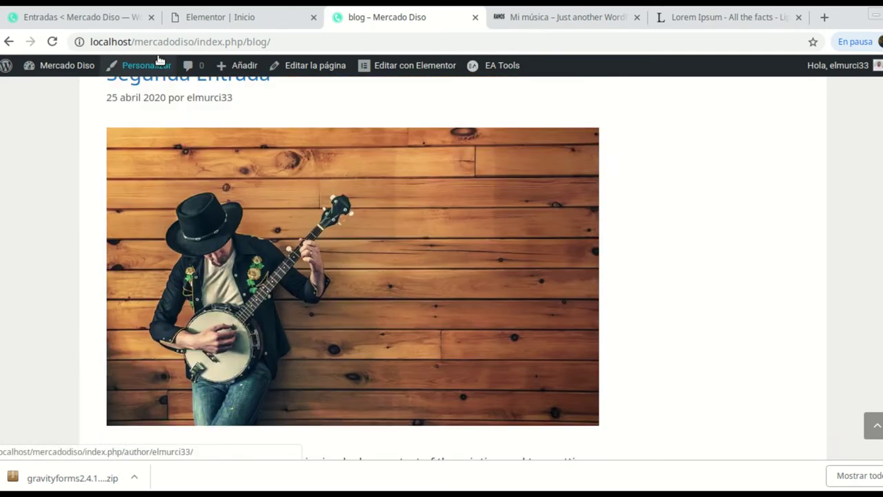
- Open Elementor's Theme Builder in the WordPress admin and review the existing theme templates
left_click(97, 23)
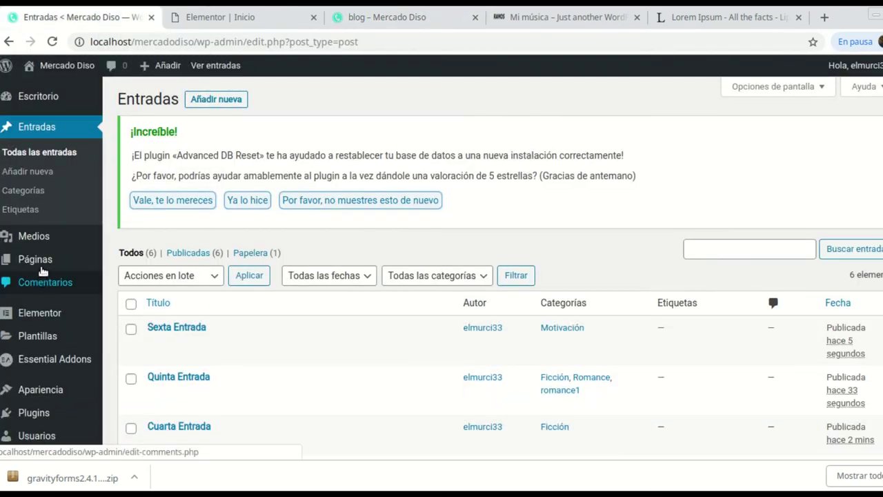
scroll(45, 269, "down", 2)
scroll(71, 293, "down", 1)
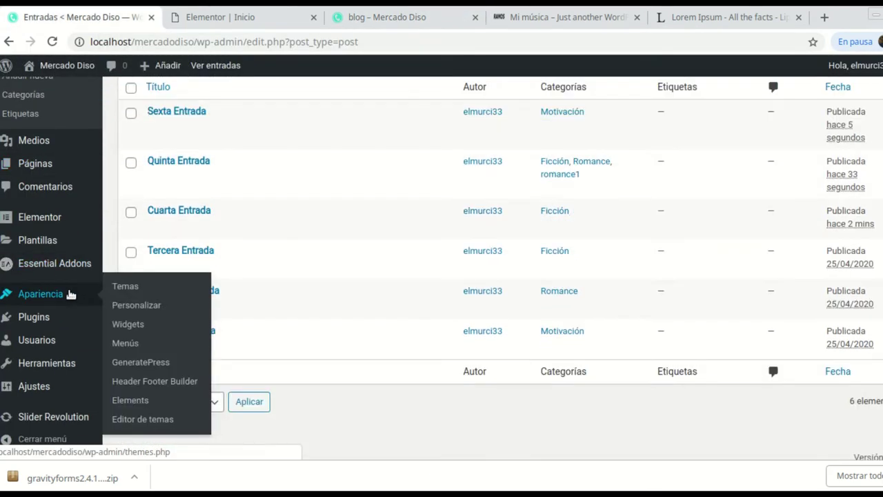
mouse_move(36, 240)
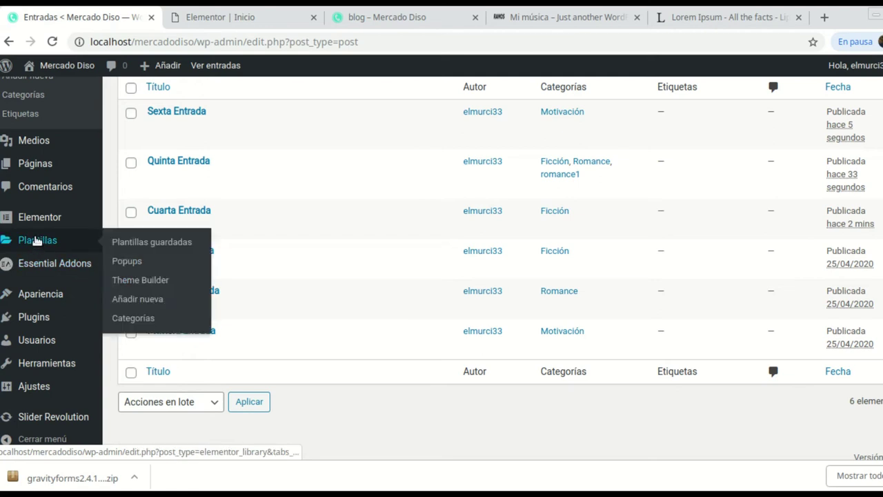
left_click(144, 280)
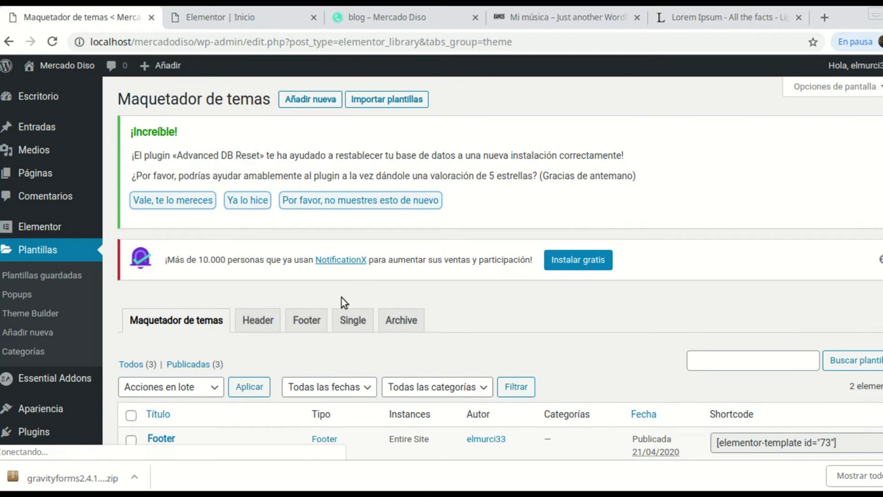
scroll(434, 320, "down", 5)
scroll(283, 343, "down", 1)
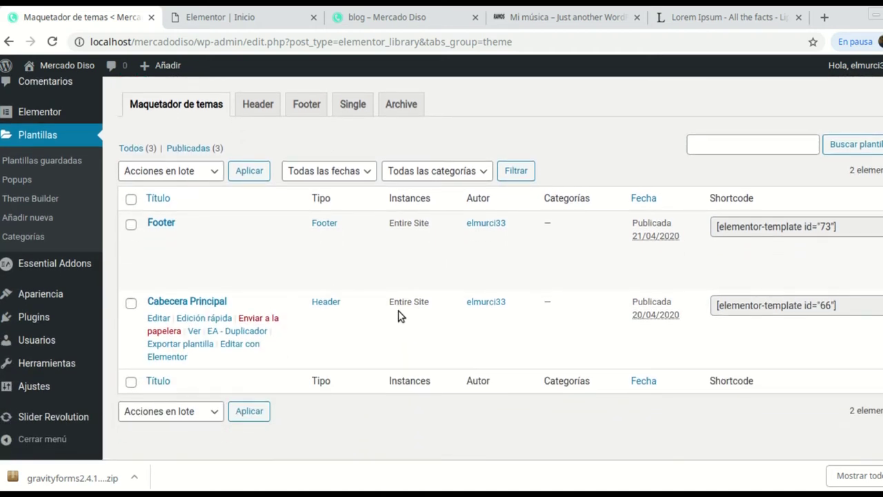
scroll(407, 279, "up", 3)
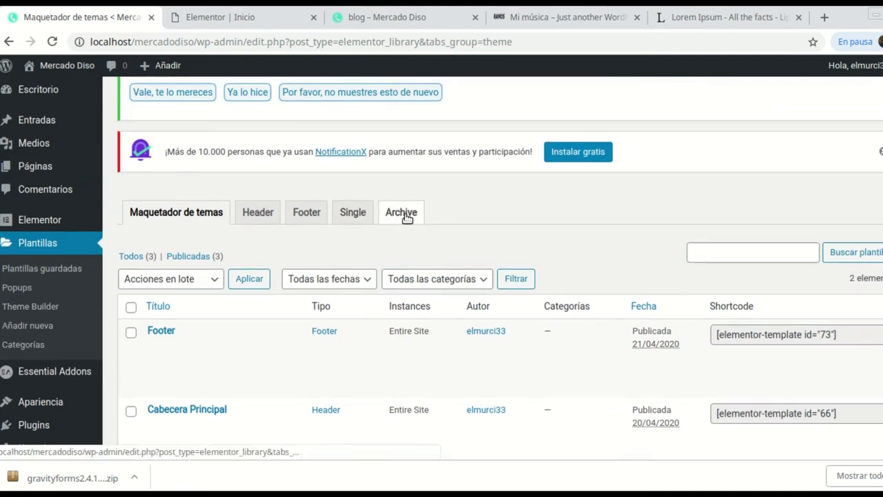
- Create a new Archive template named Portada Blog and close the block library without inserting a design
left_click(401, 214)
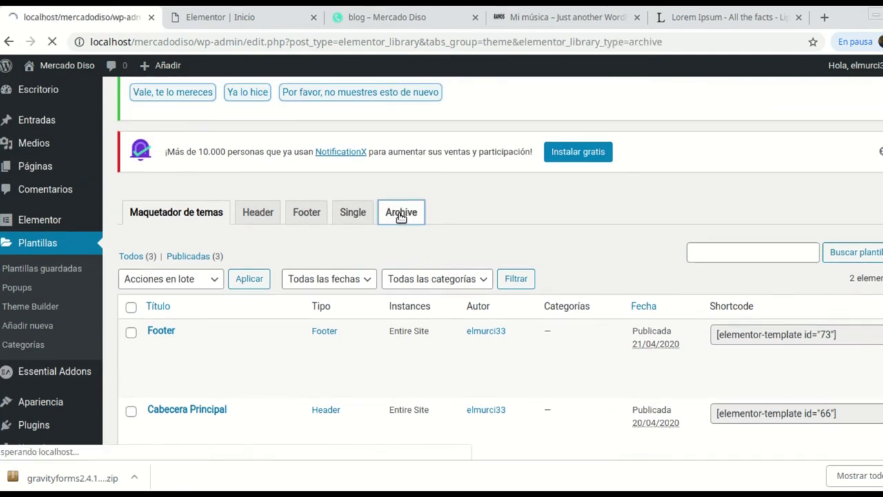
scroll(480, 315, "down", 3)
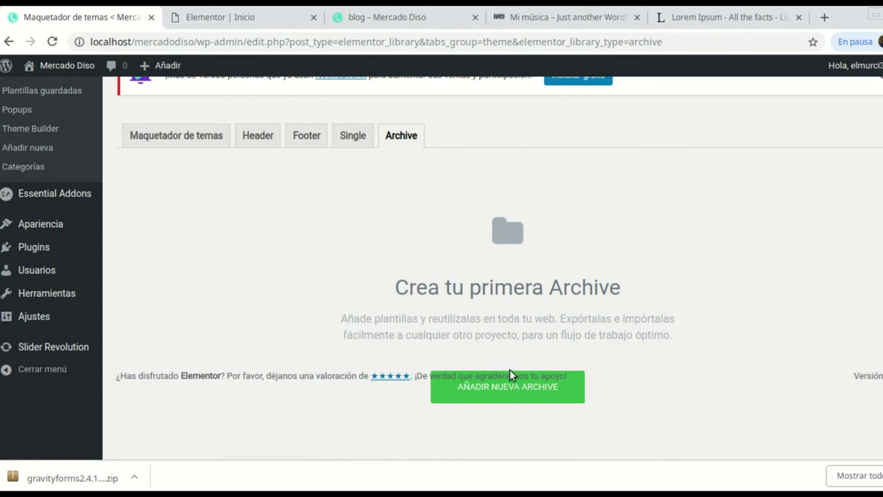
left_click(513, 389)
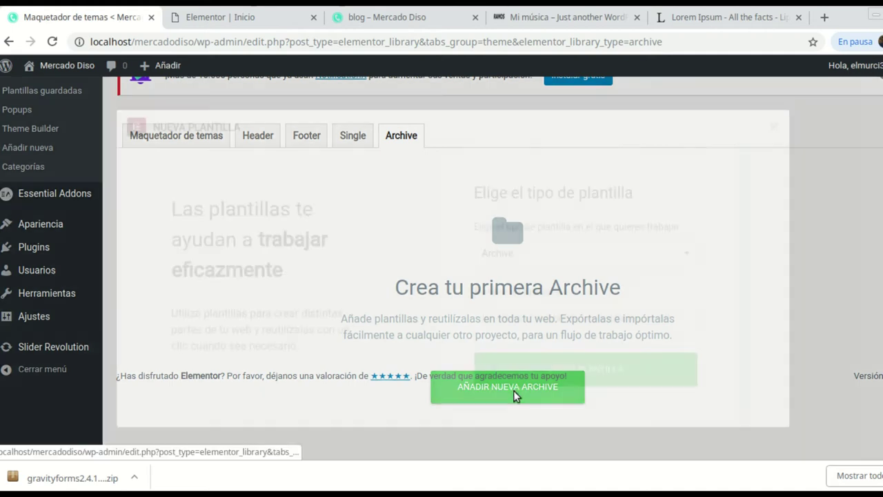
left_click(538, 319)
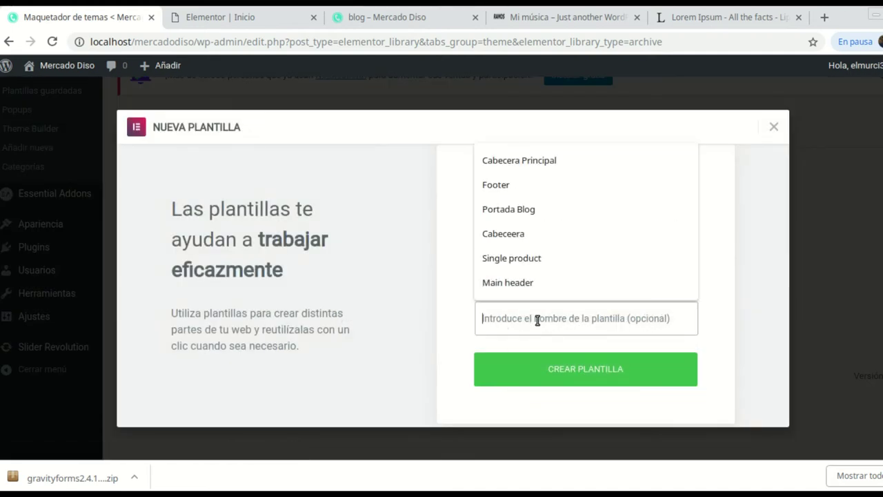
type("Port")
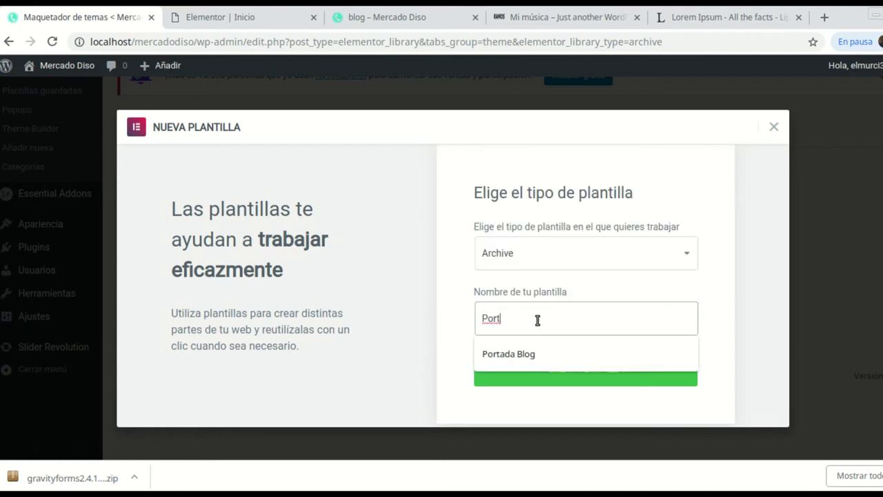
left_click(510, 353)
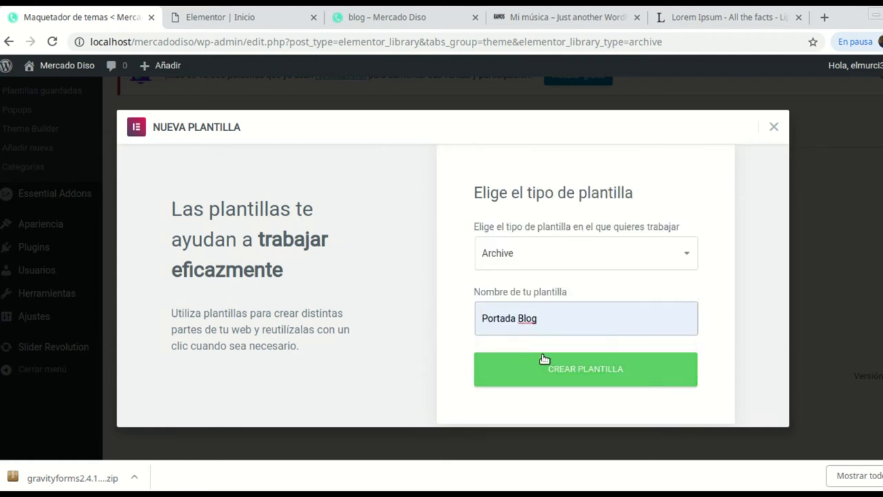
left_click(604, 373)
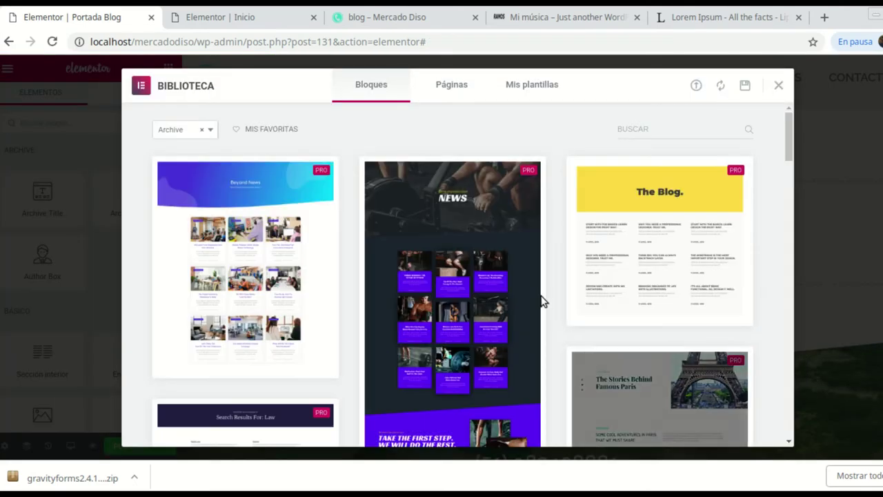
left_click(778, 87)
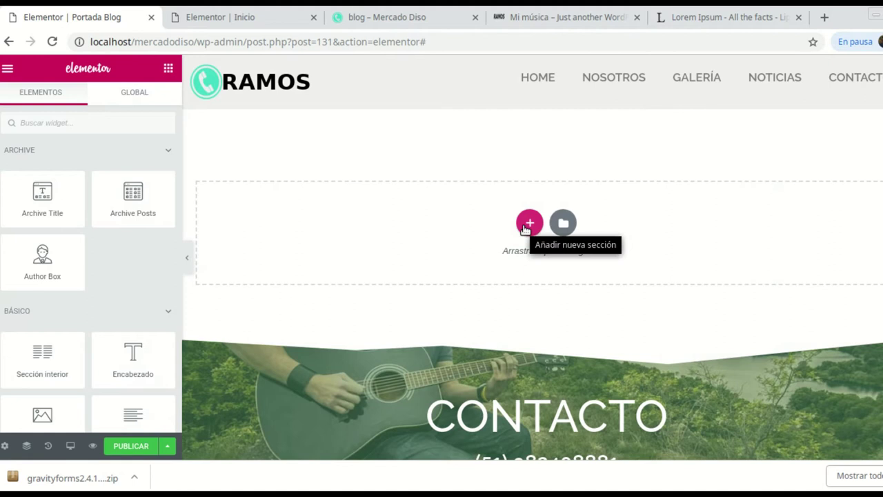
- Add a two-column section to the template and set the first column's width to 75%
left_click(530, 223)
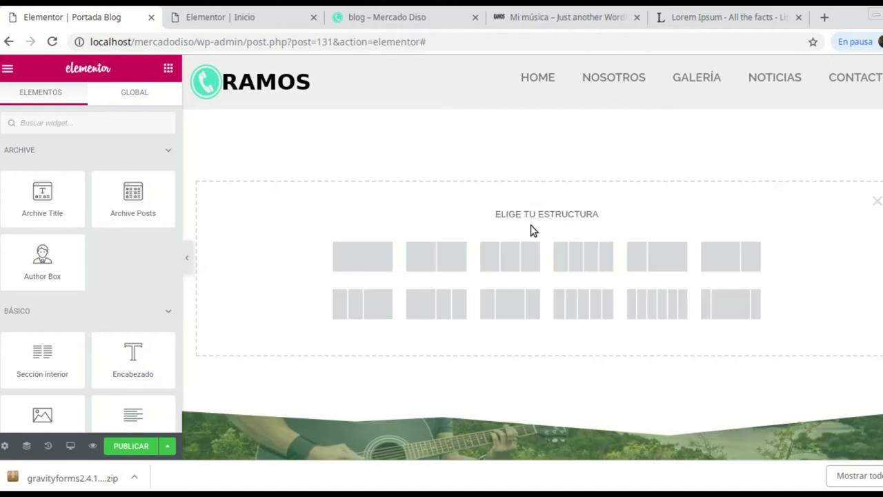
left_click(442, 261)
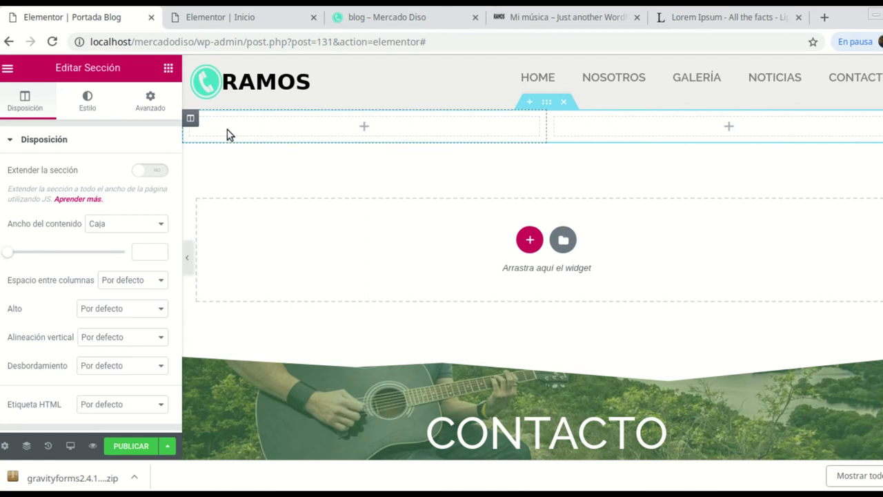
left_click(191, 119)
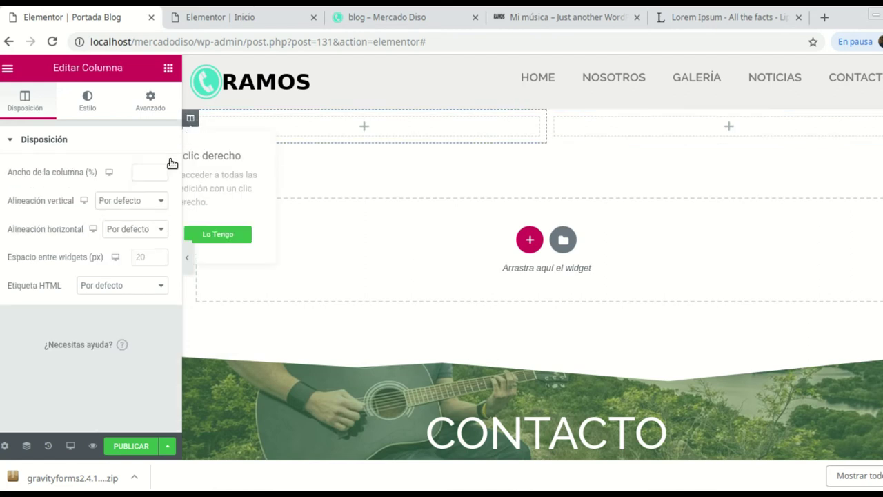
left_click(149, 176)
type("75")
left_click(462, 175)
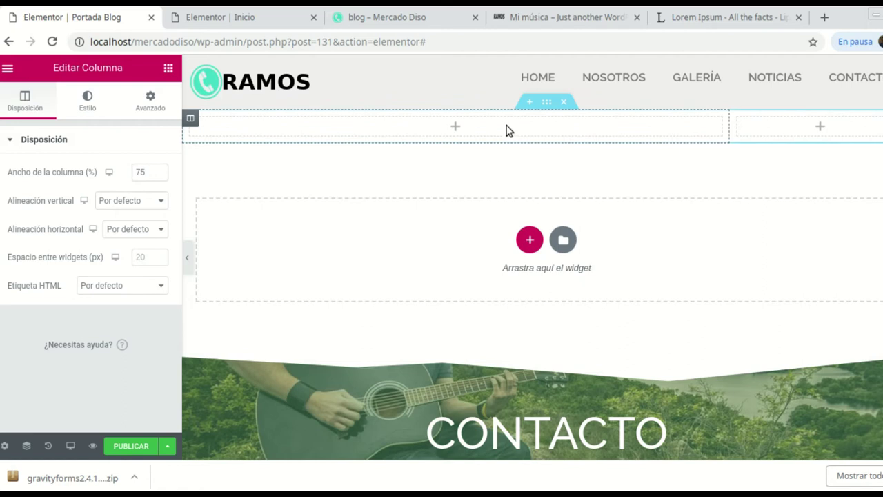
- Place an Archive Posts widget in the wide first column and look over the listed entries
left_click(454, 127)
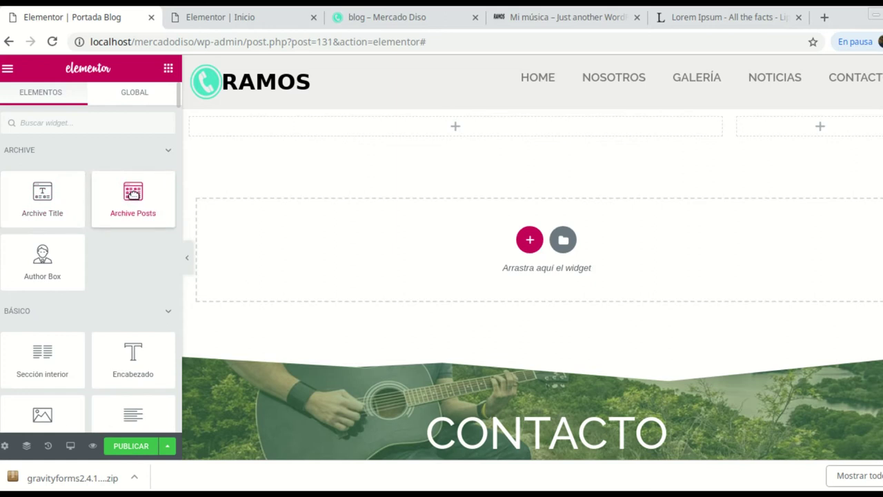
left_click_drag(133, 195, 414, 130)
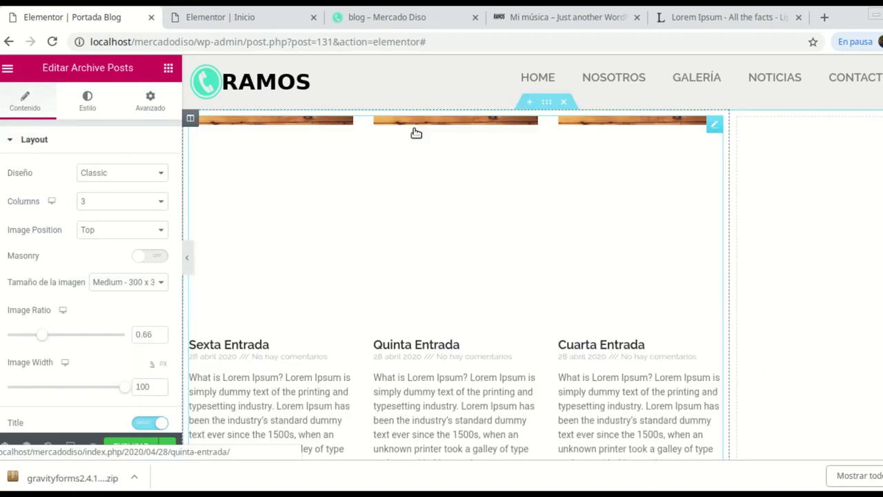
scroll(540, 273, "down", 2)
scroll(540, 272, "down", 5)
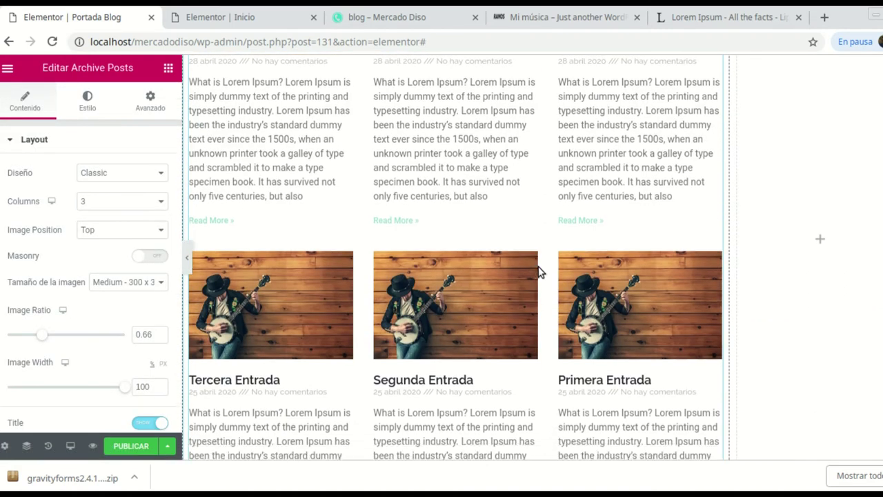
scroll(540, 273, "up", 6)
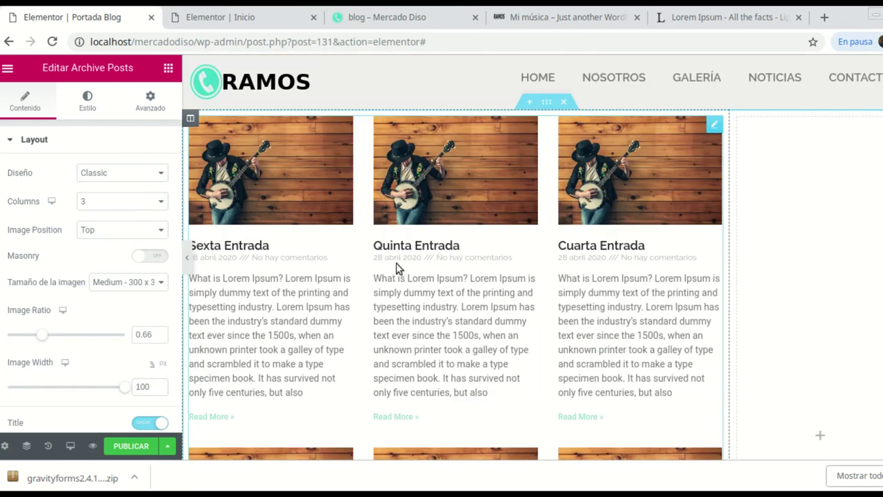
- Change the Archive Posts widget's design to Cards and check the resulting post cards
scroll(371, 275, "down", 1)
scroll(115, 235, "down", 1)
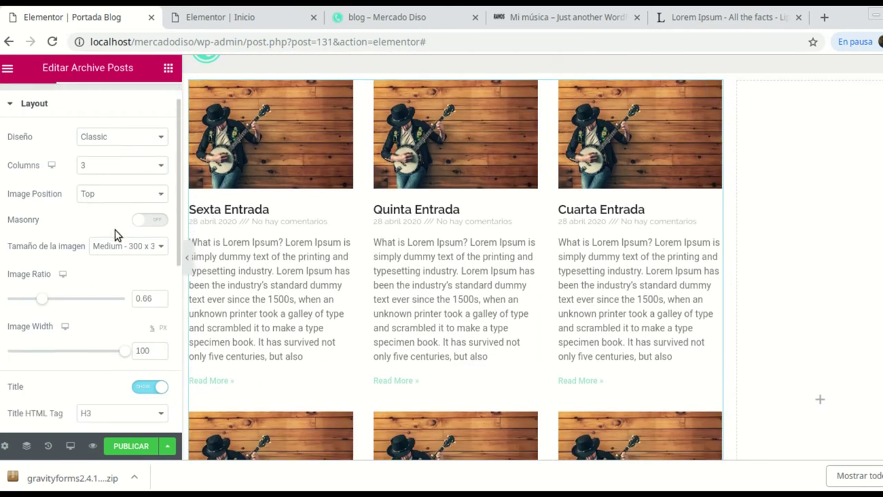
left_click(159, 141)
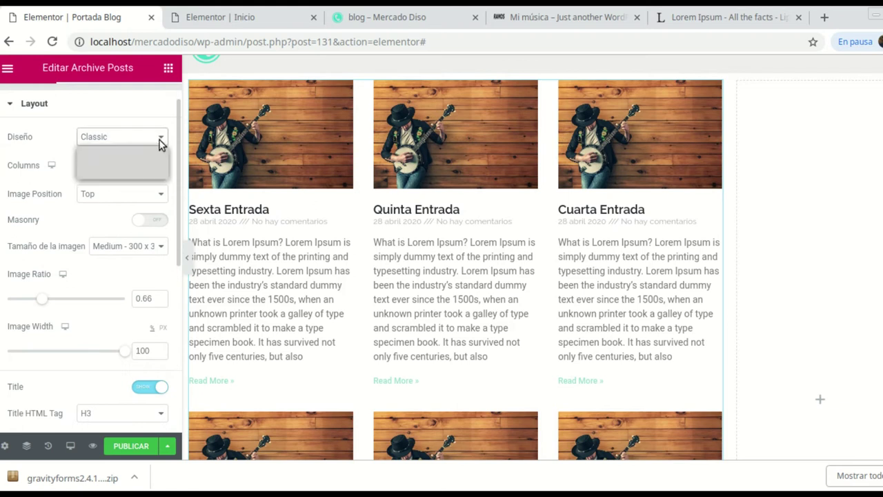
left_click(115, 161)
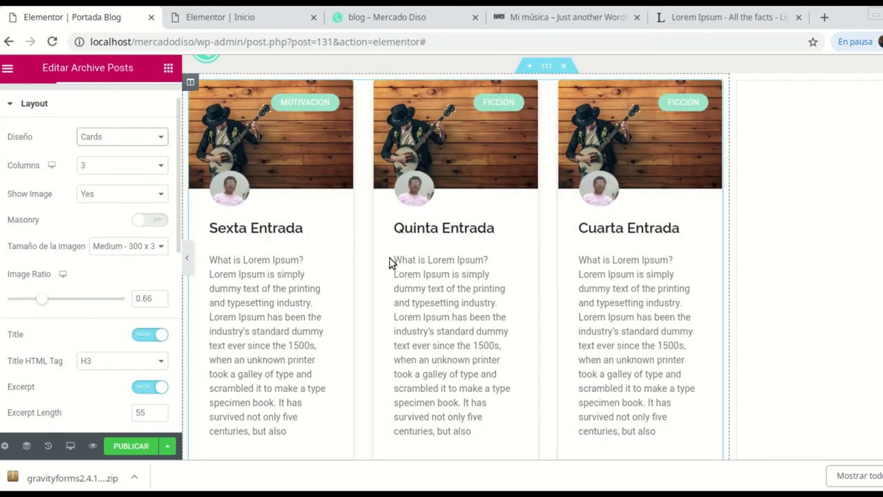
scroll(455, 262, "down", 3)
scroll(459, 258, "up", 2)
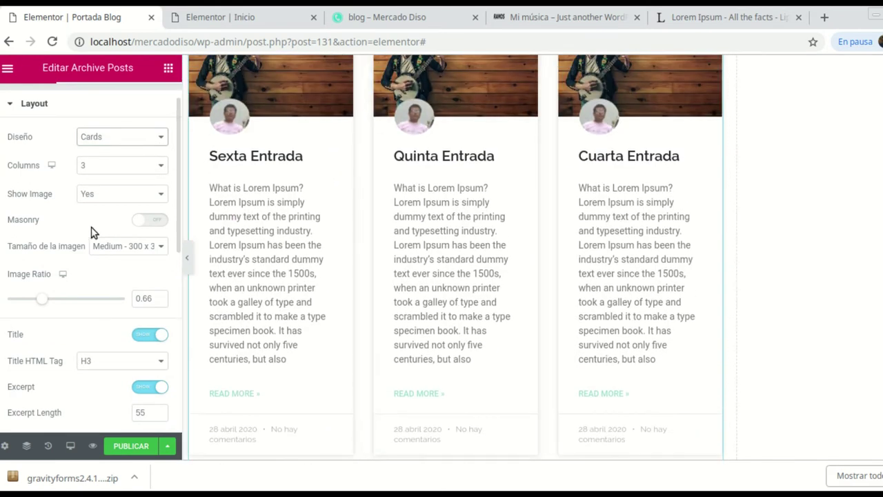
- Turn on the Masonry option for the Archive Posts widget
scroll(152, 295, "down", 1)
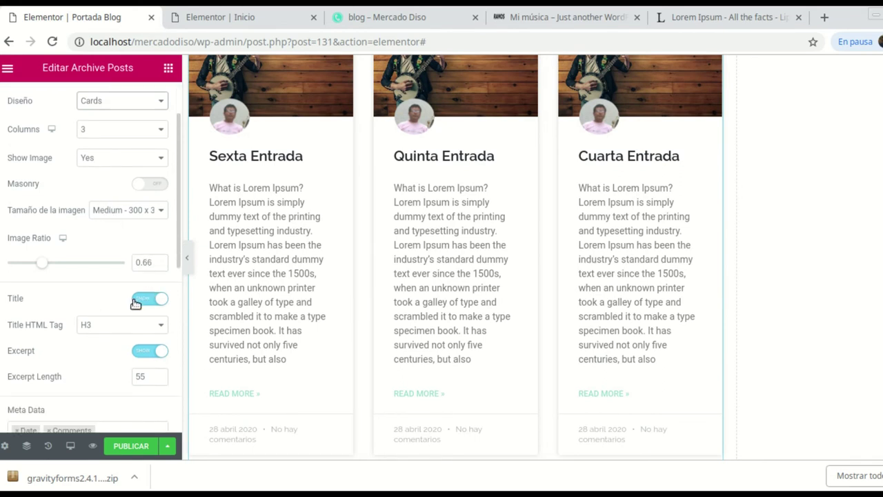
left_click(153, 183)
scroll(332, 209, "up", 3)
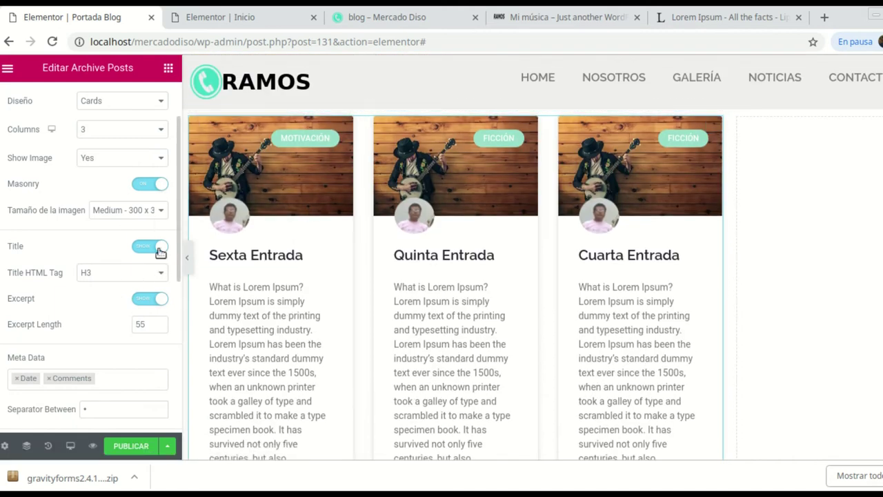
scroll(143, 301, "down", 2)
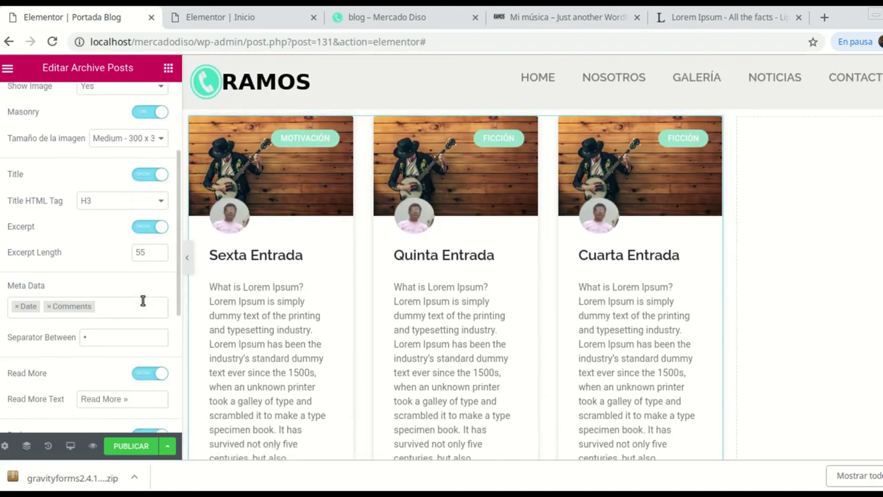
- Hide the excerpt in the Archive Posts cards and set the Read More text to "Leer más »"
left_click(140, 227)
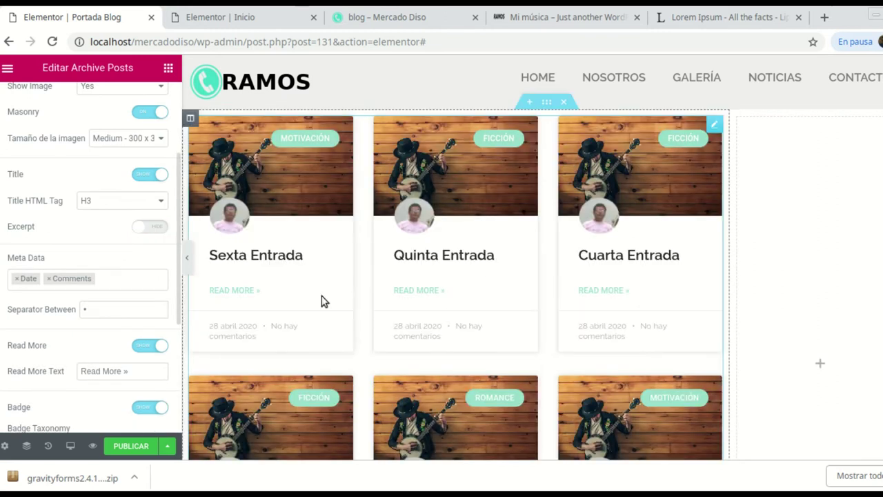
scroll(120, 313, "down", 1)
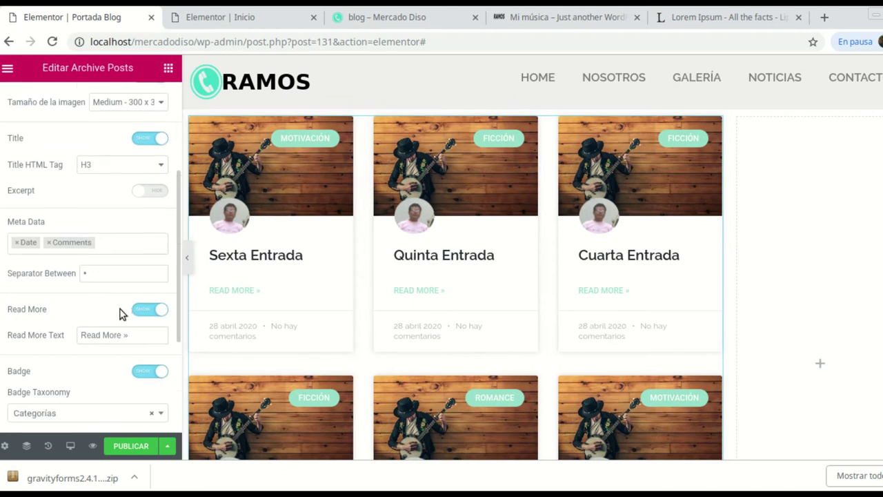
left_click(129, 336)
key("BackSpace")
key("BackSpace")
key("BackSpace")
key("BackSpace")
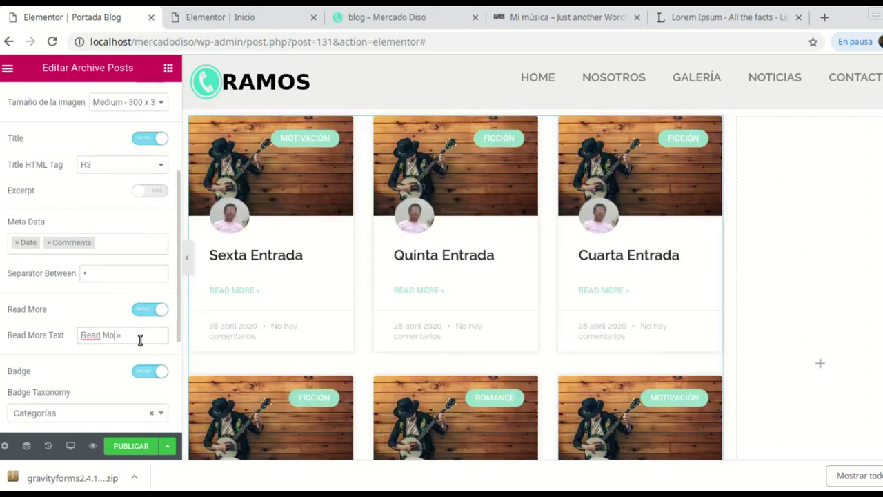
key("BackSpace")
key("BackSpace")
key("BackSpace")
type("Leer más")
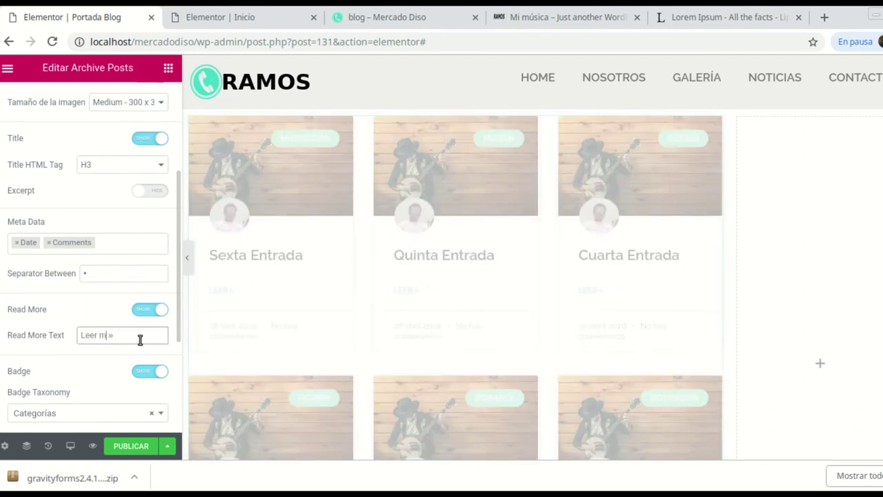
scroll(339, 354, "down", 1)
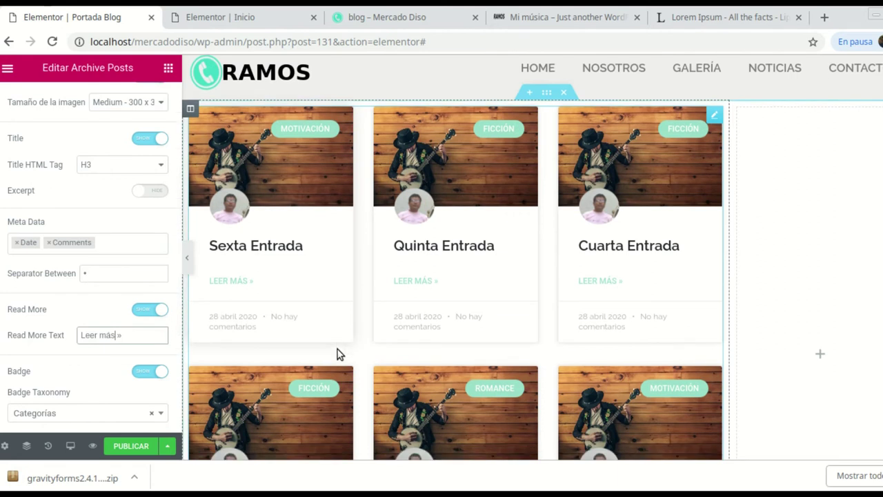
- Check the Badge Taxonomy choices and try the cards without the category badge, restoring it again
scroll(69, 390, "down", 3)
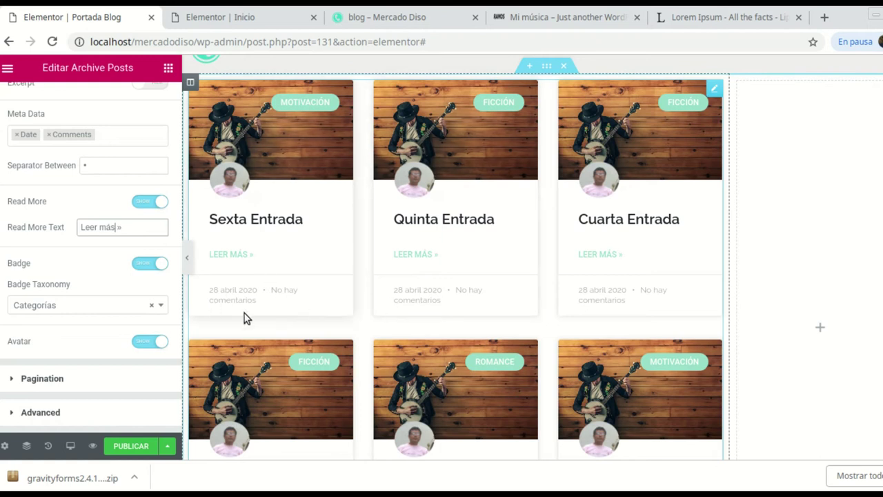
left_click(161, 305)
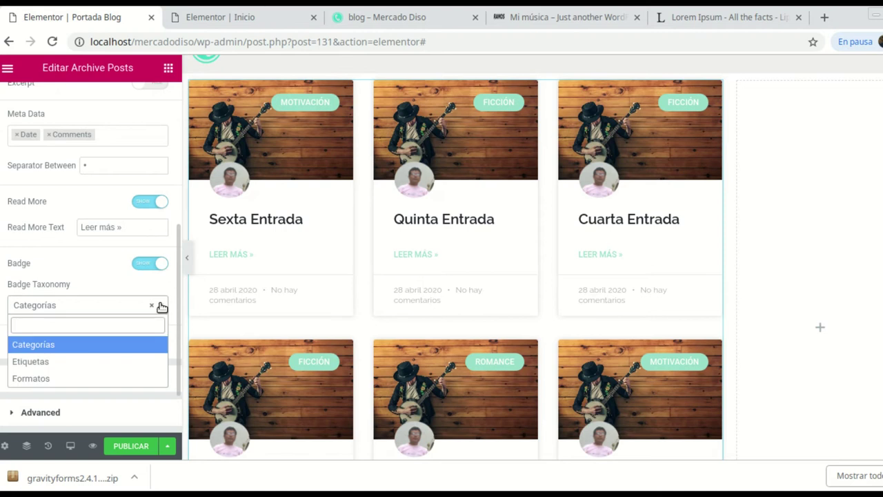
left_click(161, 305)
left_click(145, 264)
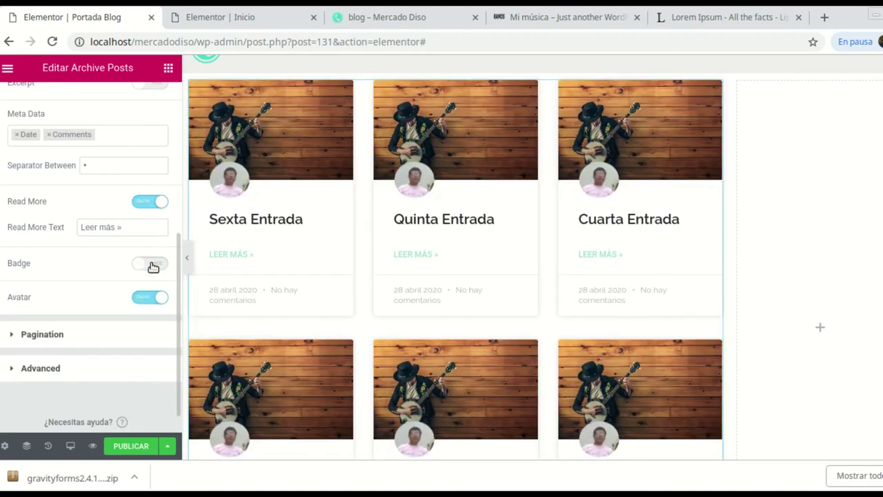
left_click(152, 264)
- Examine both rows of post cards in the template, including their badges, avatars, titles and read-more links
scroll(85, 299, "down", 1)
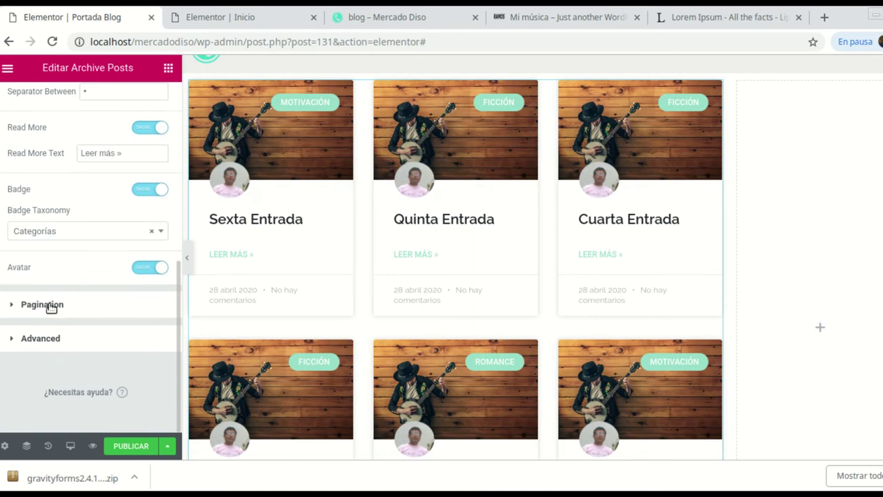
scroll(493, 327, "down", 4)
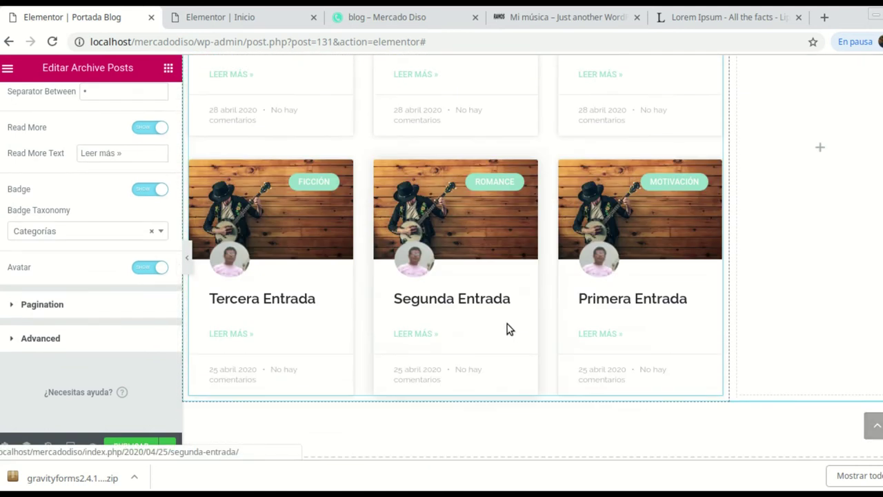
scroll(487, 324, "up", 5)
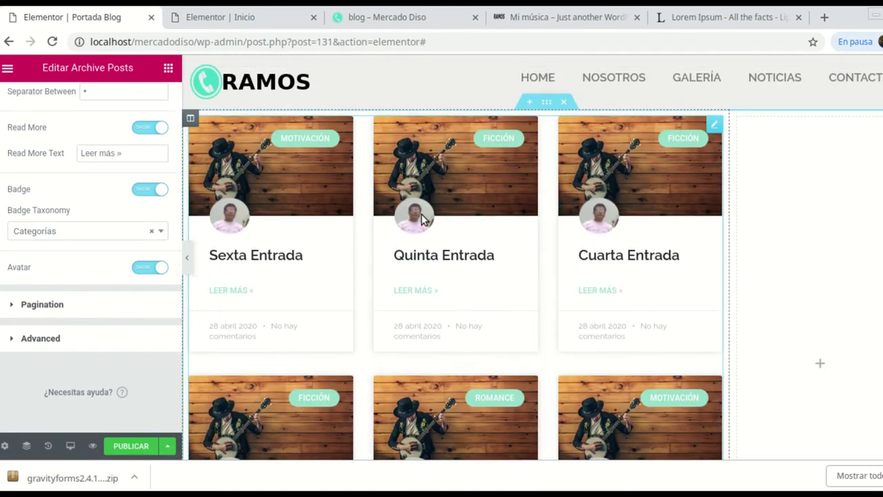
scroll(398, 271, "down", 2)
scroll(524, 197, "up", 3)
scroll(579, 387, "down", 3)
scroll(445, 343, "down", 1)
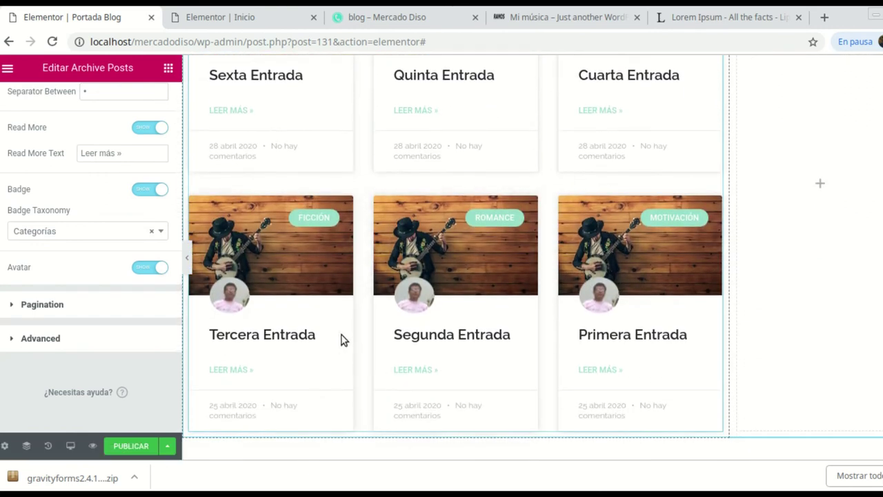
scroll(485, 351, "up", 2)
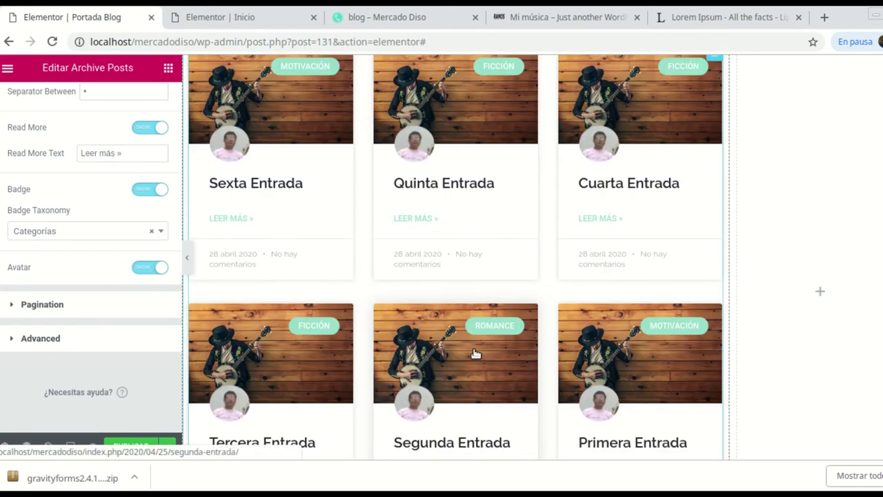
scroll(497, 291, "up", 1)
scroll(556, 290, "down", 2)
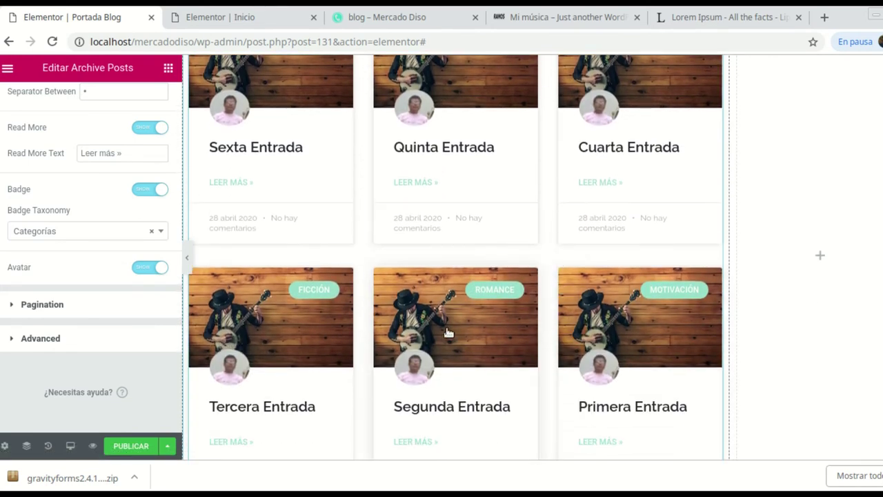
scroll(482, 318, "down", 1)
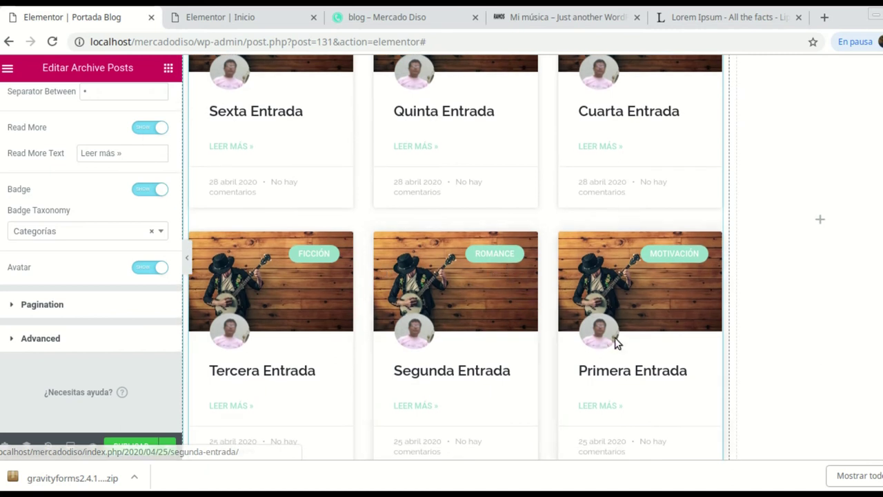
scroll(617, 341, "down", 1)
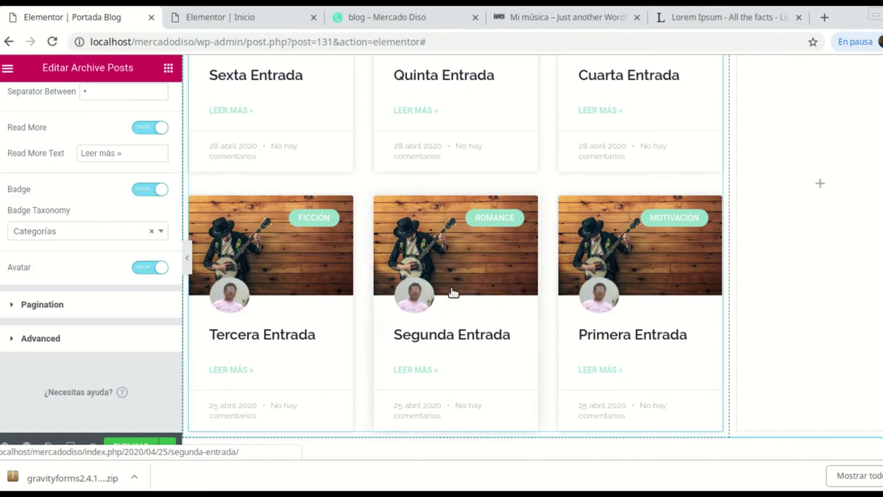
- Open the Archive Posts pagination settings and compare them with the entries listed in the template
left_click(42, 304)
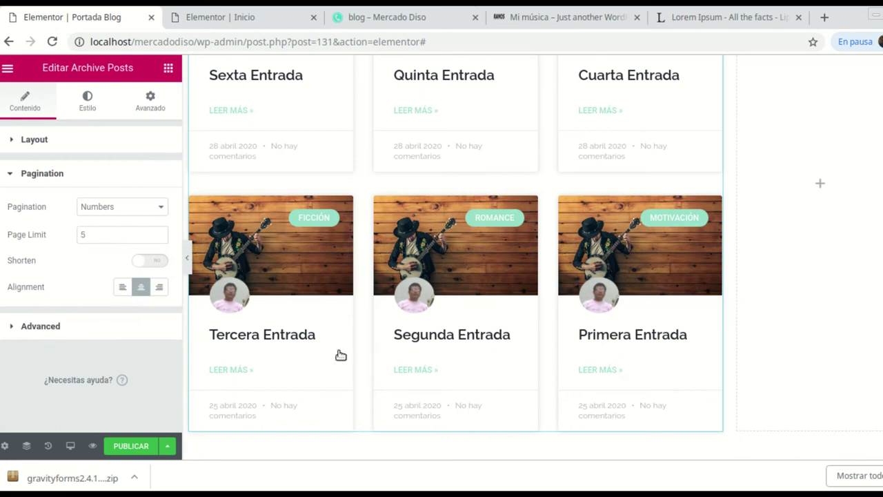
scroll(397, 297, "up", 2)
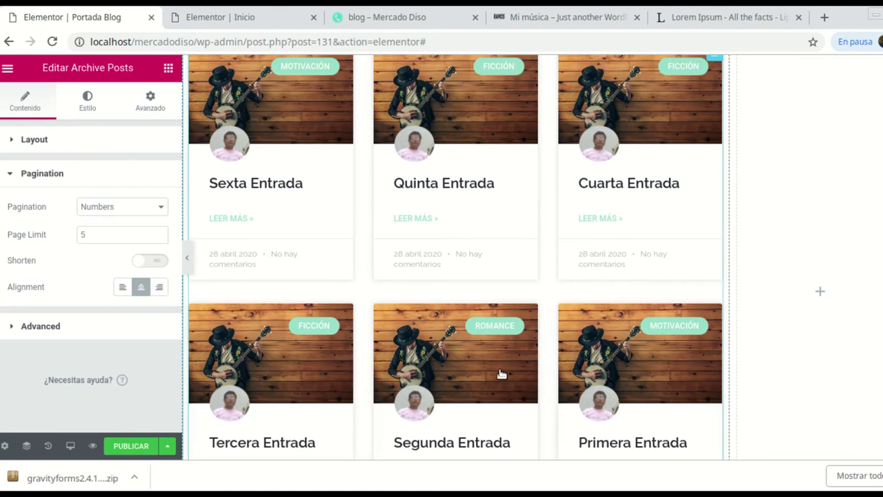
scroll(502, 374, "up", 2)
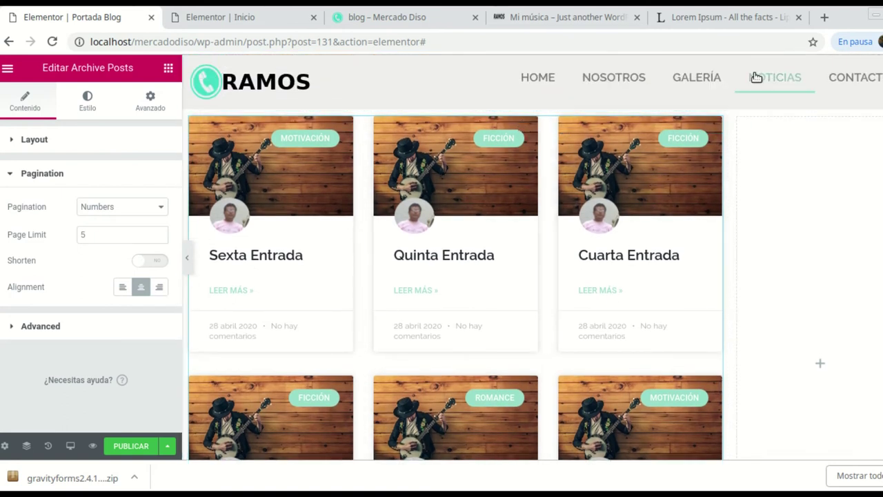
scroll(594, 290, "down", 2)
scroll(599, 306, "down", 2)
scroll(582, 304, "up", 3)
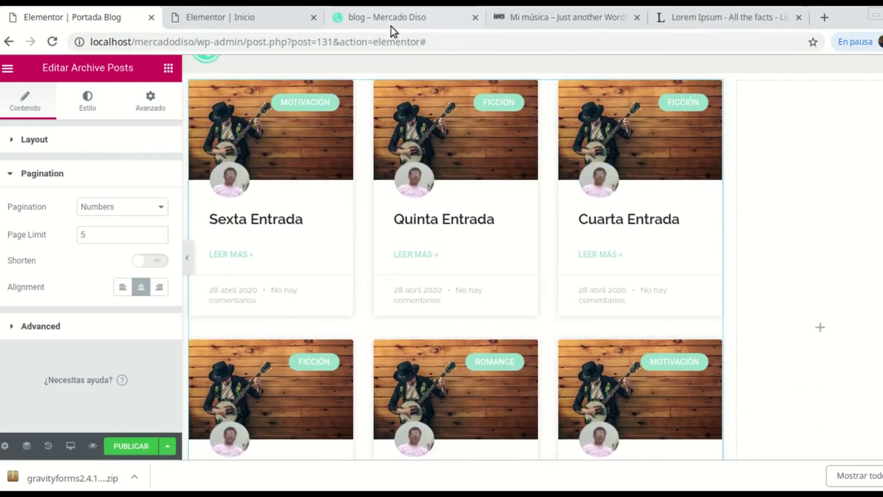
- Go from the blog page to the WordPress dashboard and open the writing settings (Ajustes de escritura)
left_click(386, 20)
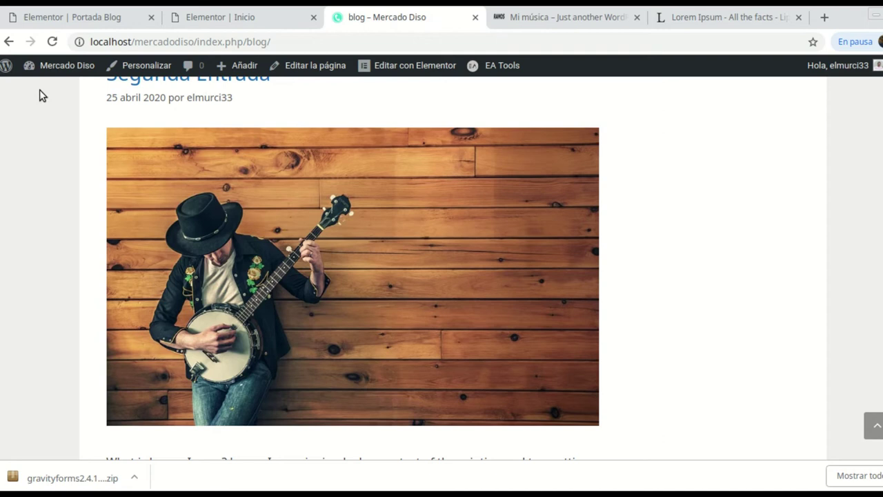
mouse_move(43, 68)
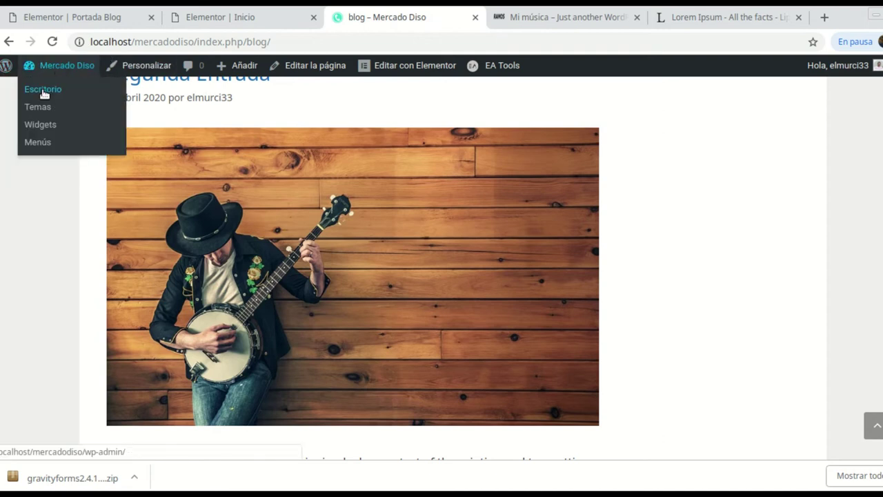
left_click(43, 90)
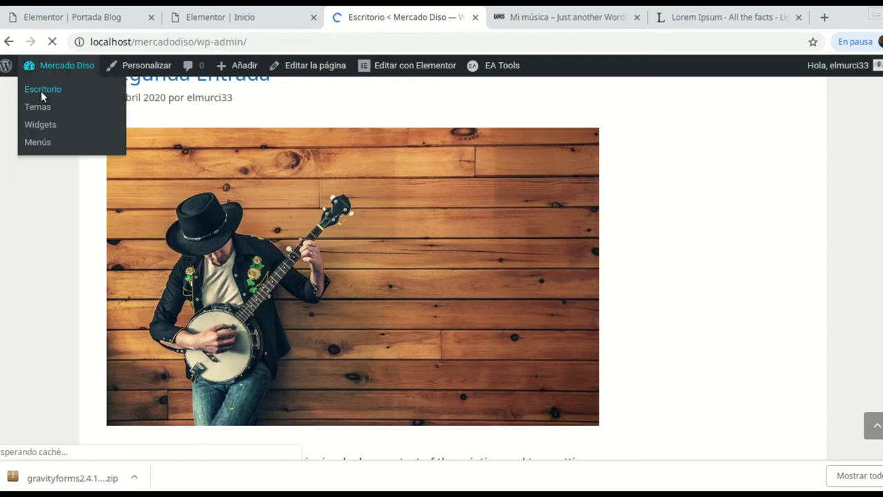
scroll(19, 235, "down", 1)
scroll(21, 238, "down", 8)
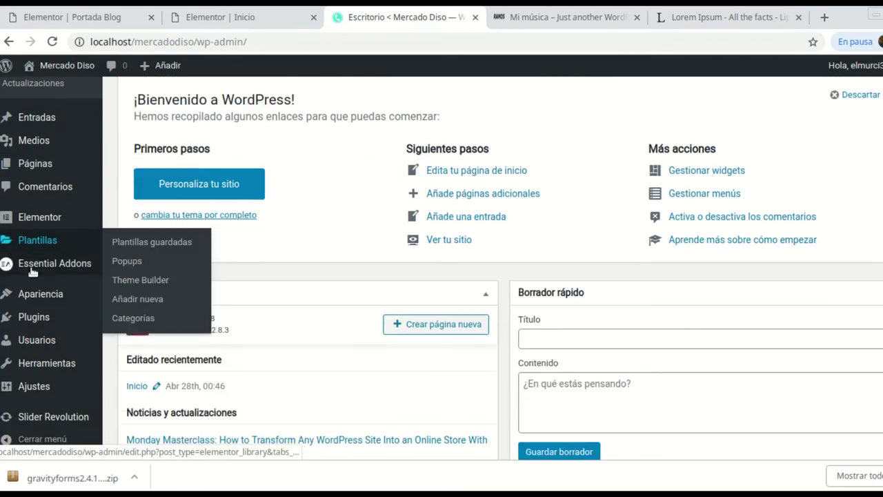
mouse_move(43, 392)
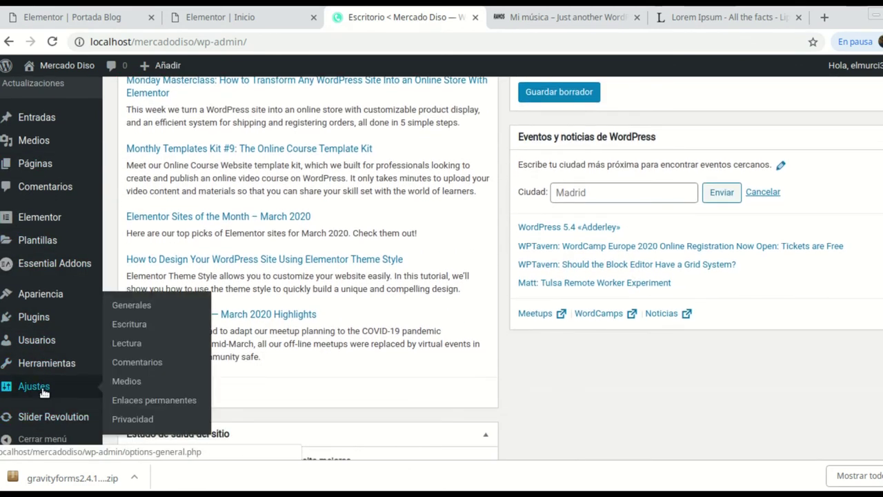
left_click(131, 305)
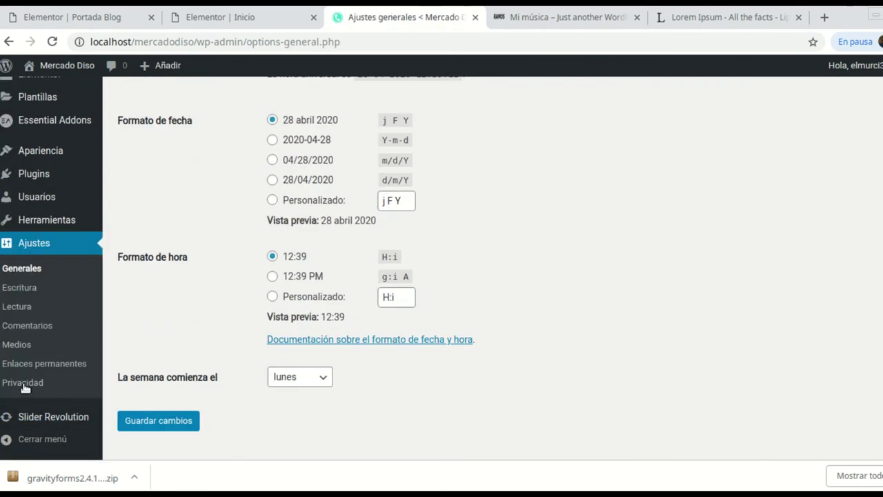
left_click(24, 289)
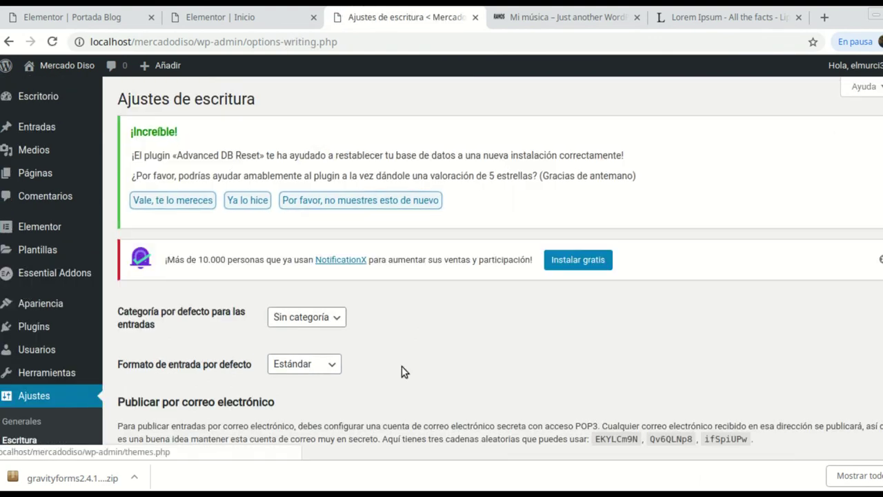
- Look through the writing settings, including the choices for the default category of entries
scroll(427, 359, "down", 3)
scroll(493, 336, "down", 3)
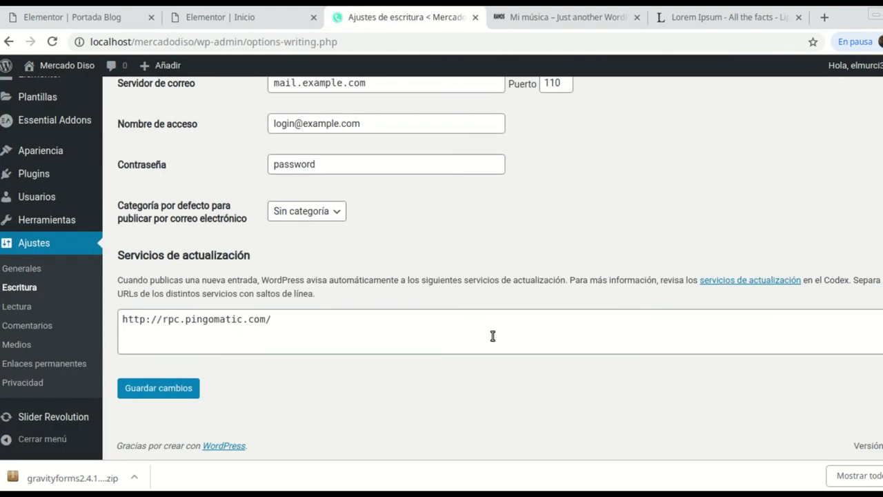
scroll(480, 307, "up", 5)
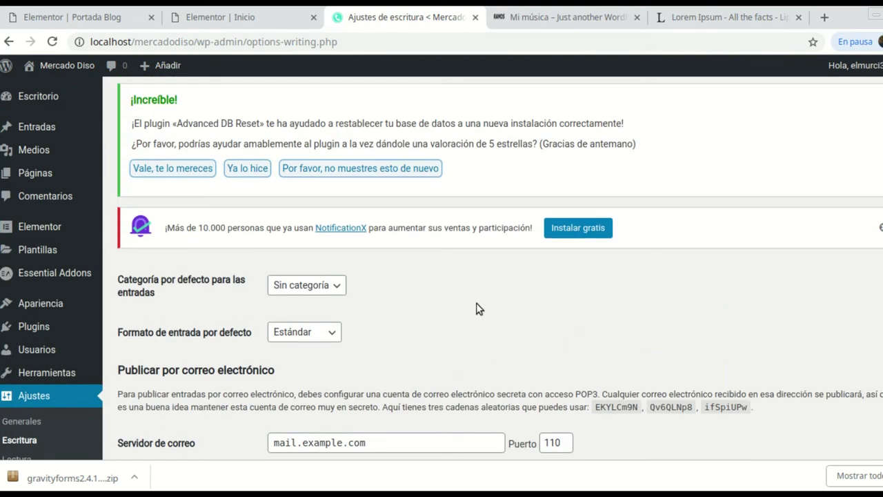
scroll(479, 309, "down", 5)
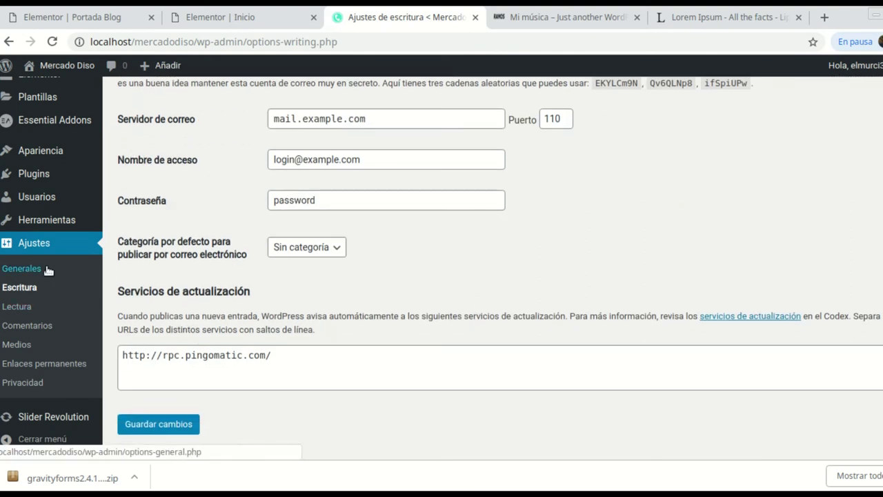
scroll(364, 256, "up", 3)
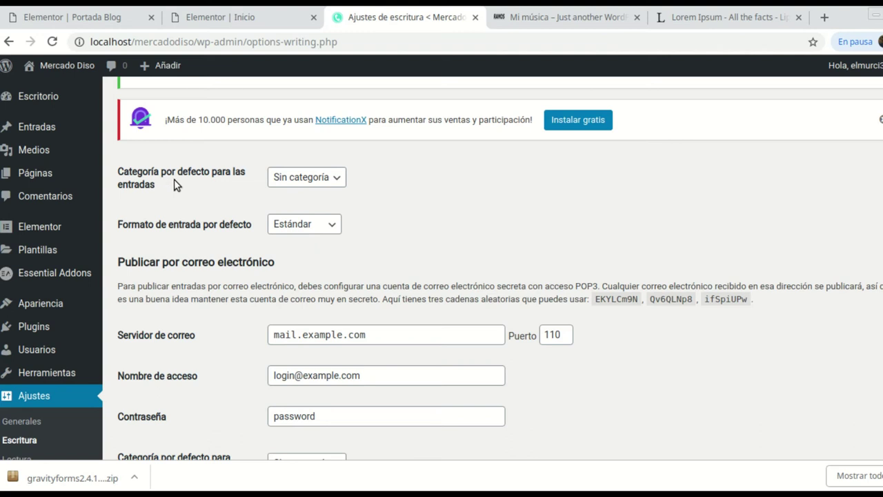
left_click(337, 181)
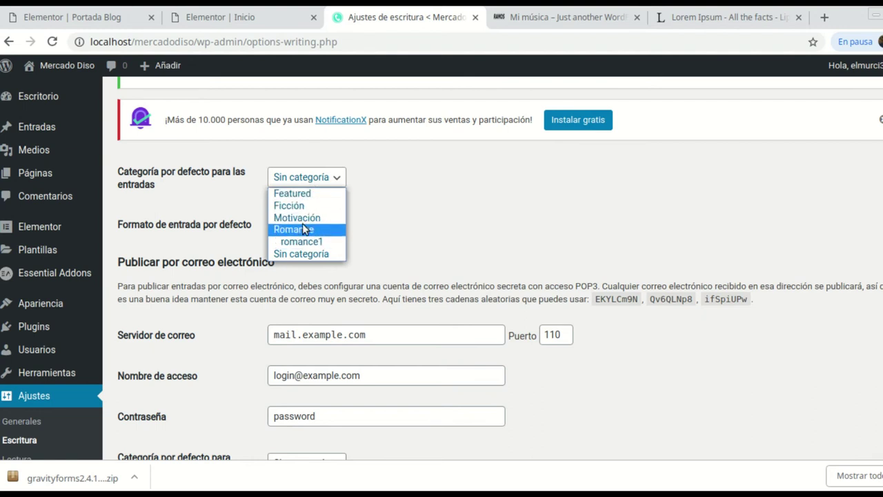
left_click(390, 213)
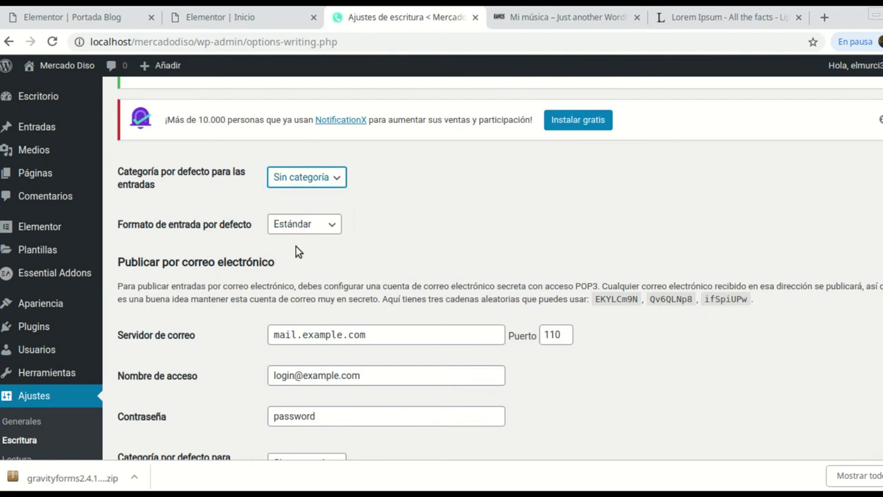
scroll(213, 301, "down", 3)
scroll(215, 294, "down", 2)
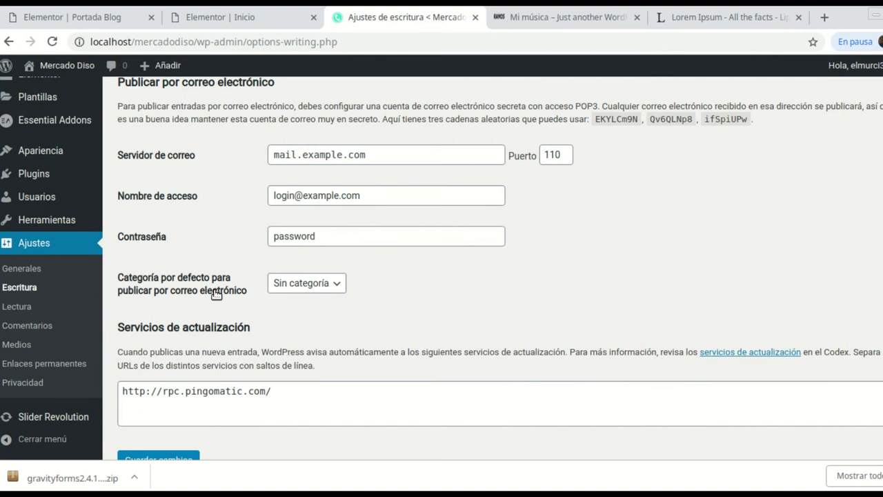
scroll(216, 293, "down", 2)
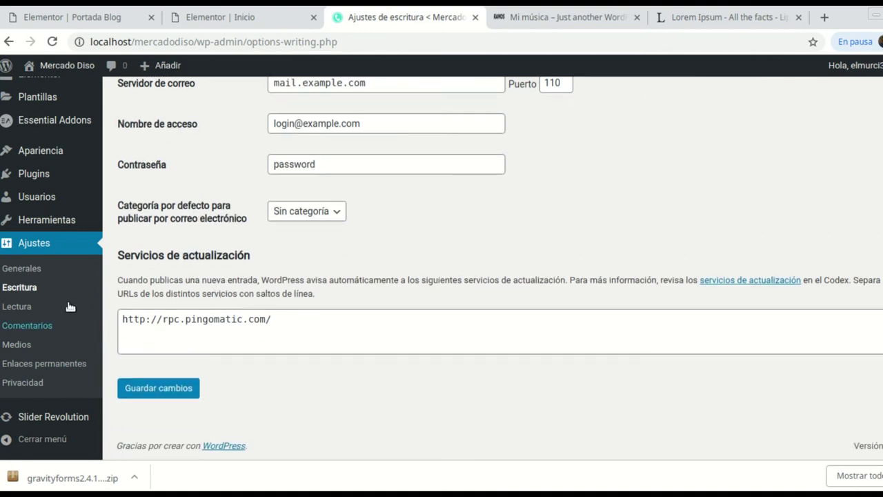
- Open the reading settings (Ajustes de lectura), review the maximum entries options, and compare them with the Portada Blog template
left_click(27, 309)
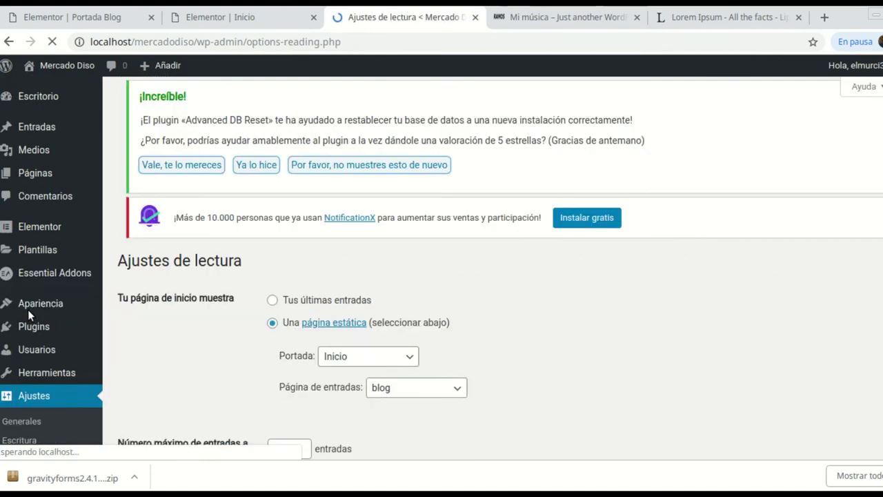
scroll(557, 338, "down", 5)
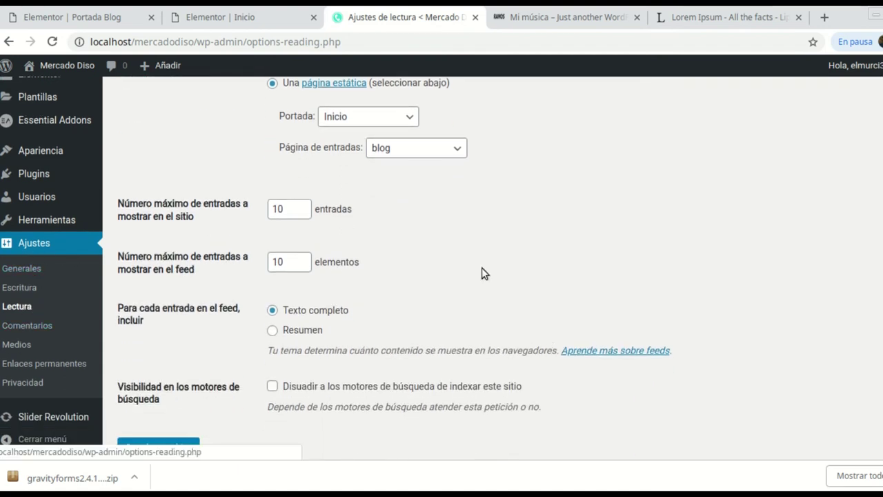
scroll(414, 283, "up", 2)
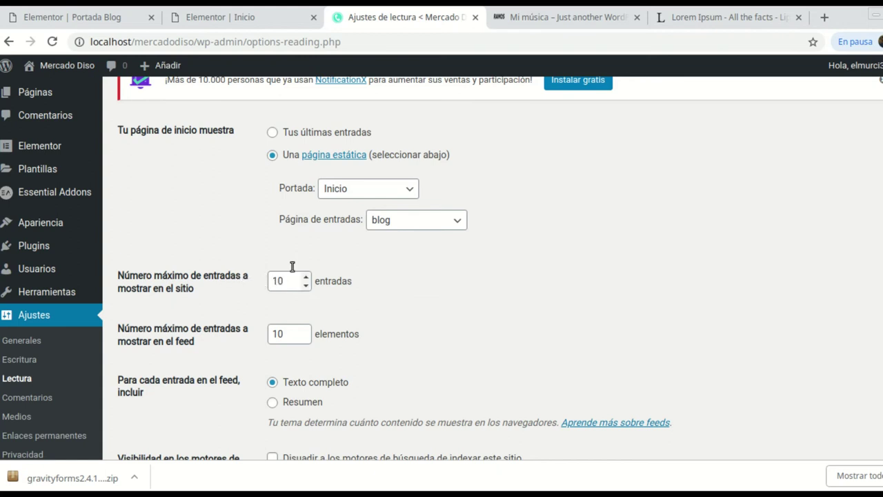
left_click(79, 20)
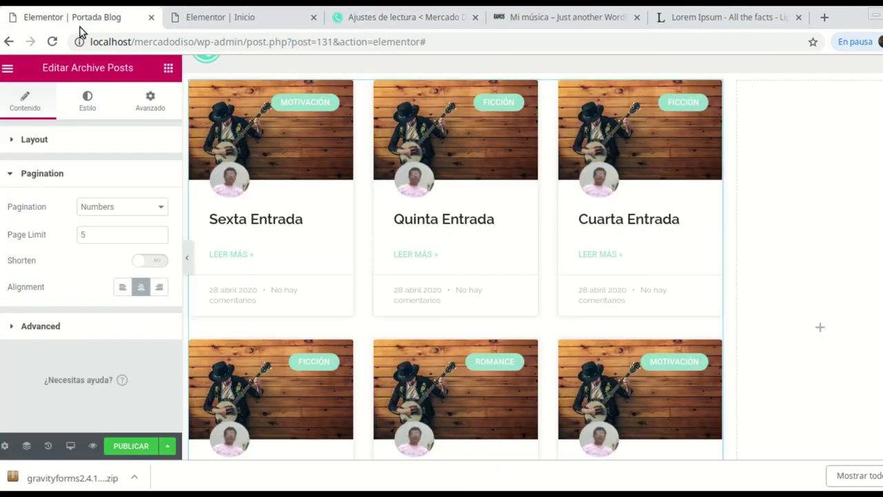
- Open the live site from the WordPress dashboard in a new browser tab and go to its Noticias page
left_click(374, 21)
mouse_move(66, 65)
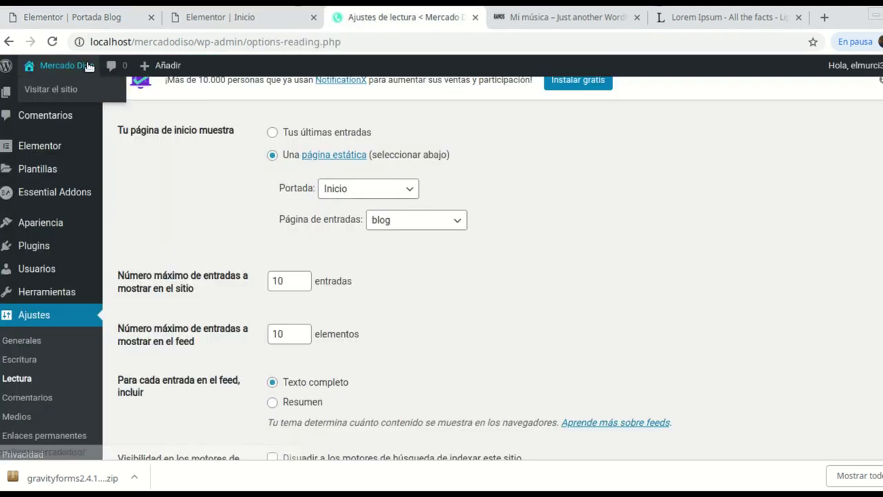
right_click(58, 93)
left_click(134, 101)
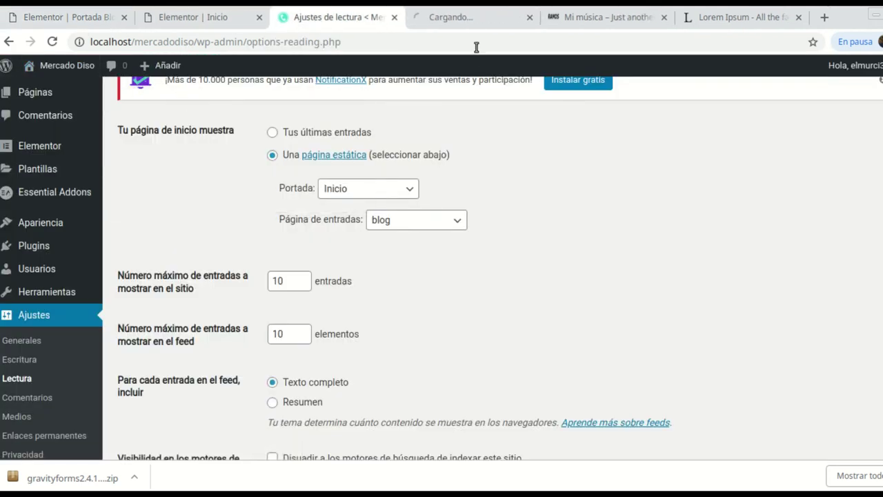
left_click(473, 26)
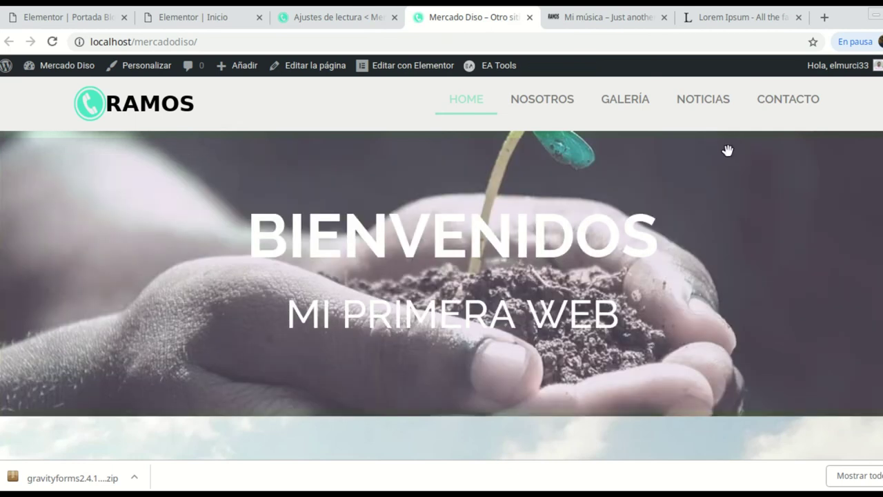
left_click(710, 107)
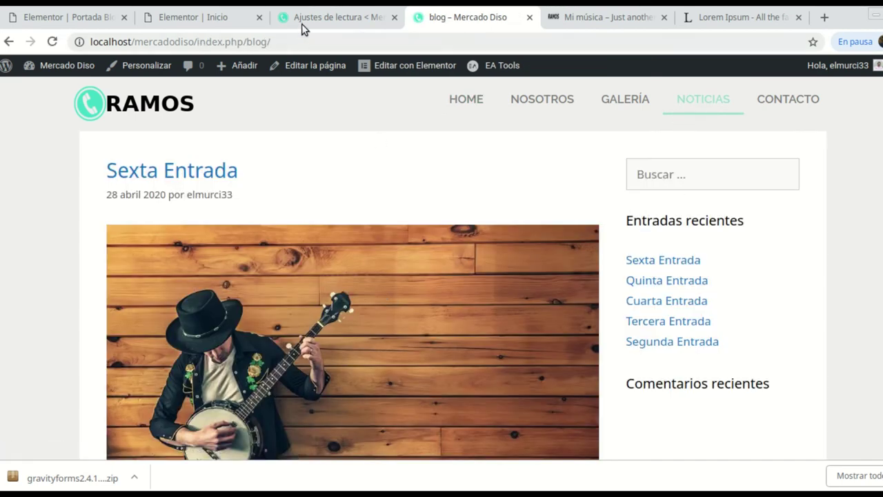
- Publish the Portada Blog template with a display condition that includes All Archives
left_click(96, 17)
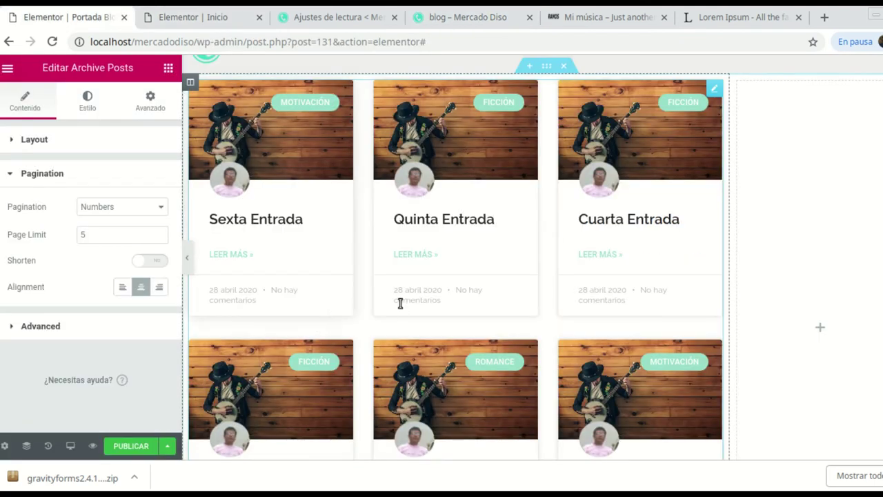
left_click(131, 446)
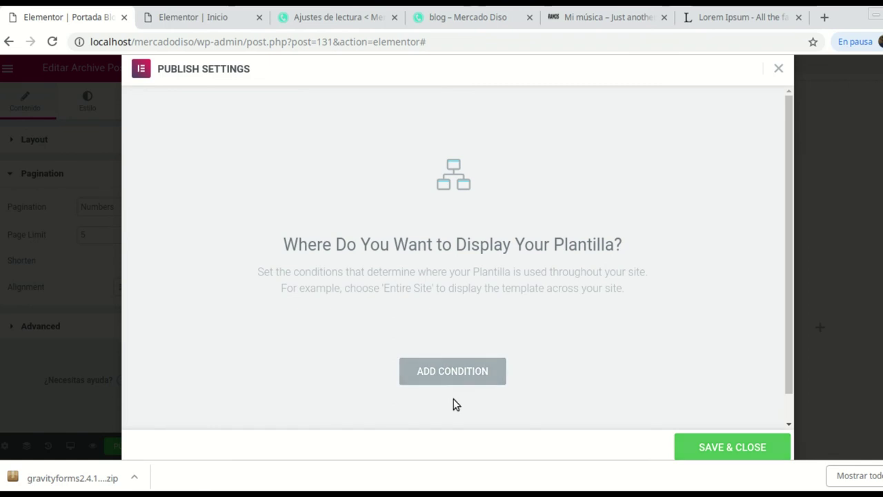
left_click(458, 377)
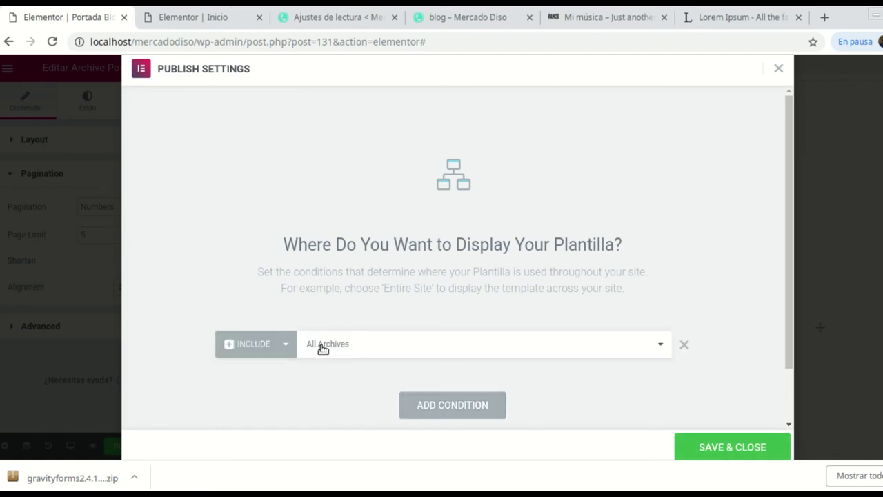
left_click(732, 447)
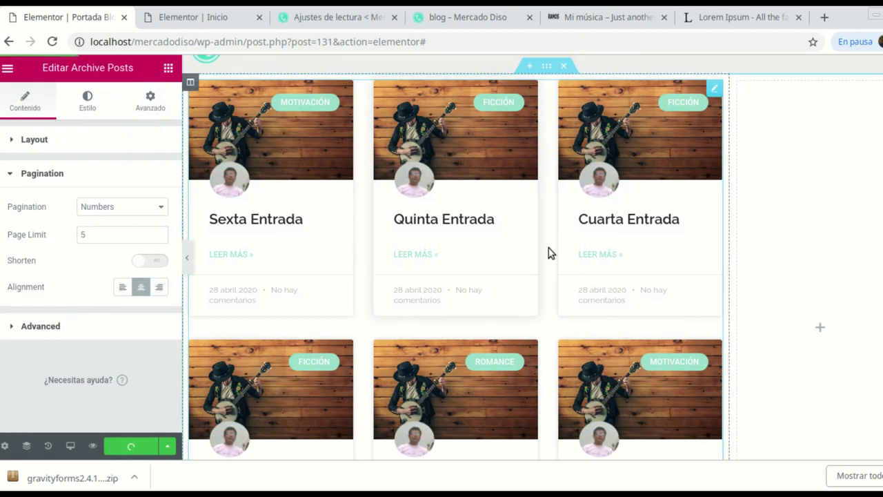
- Reload the live blog page and examine both rows of entry cards and the area beneath them for pagination
left_click(466, 21)
left_click(52, 42)
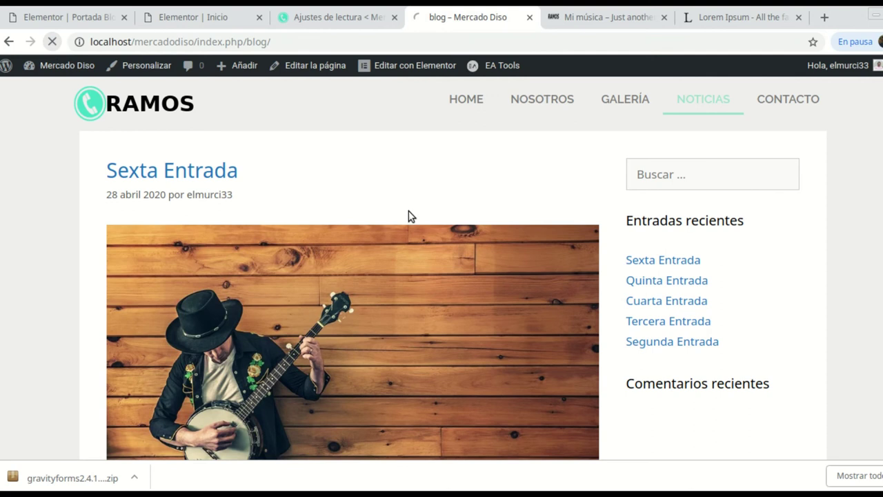
scroll(406, 259, "down", 1)
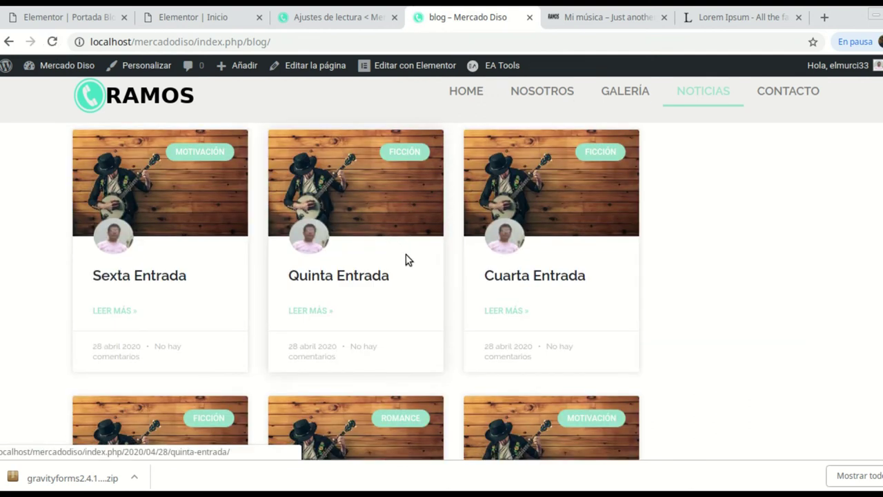
scroll(406, 260, "down", 4)
scroll(414, 258, "up", 2)
scroll(456, 310, "down", 1)
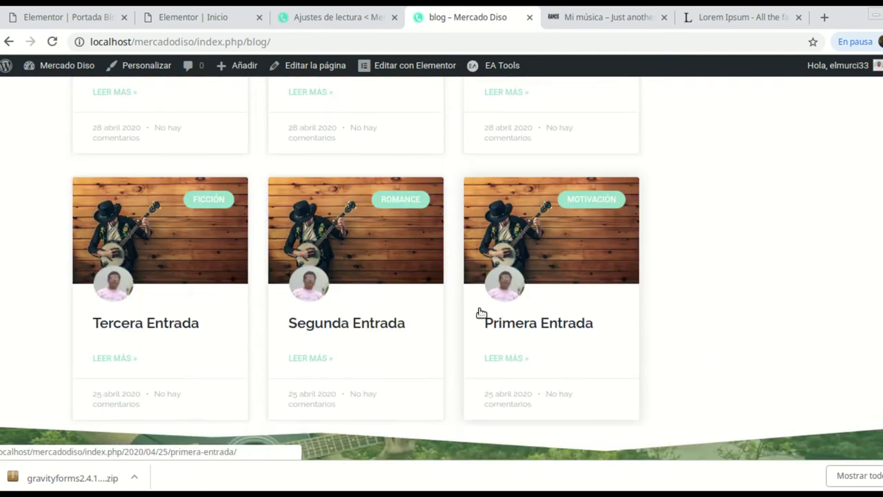
scroll(389, 309, "down", 1)
scroll(388, 310, "up", 2)
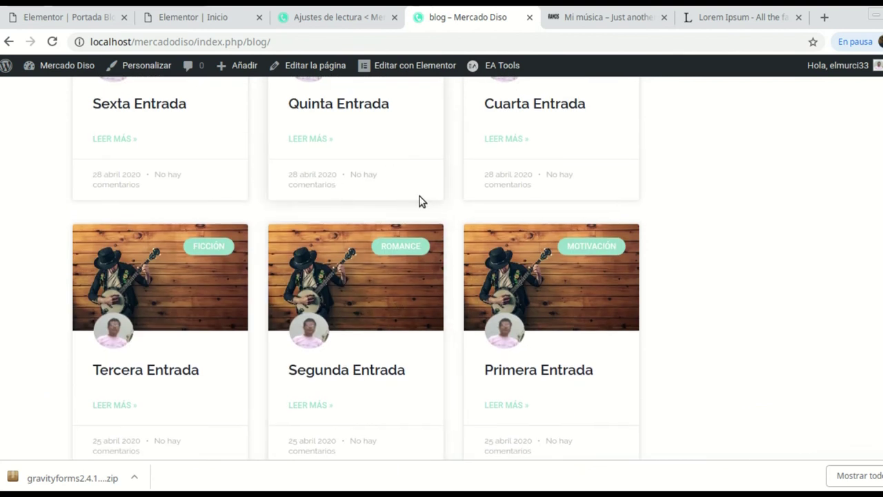
scroll(419, 201, "down", 1)
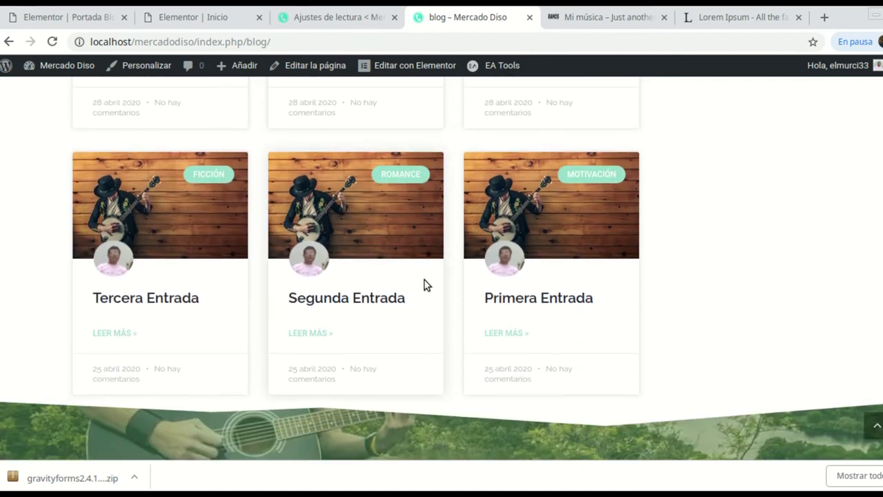
scroll(427, 284, "down", 1)
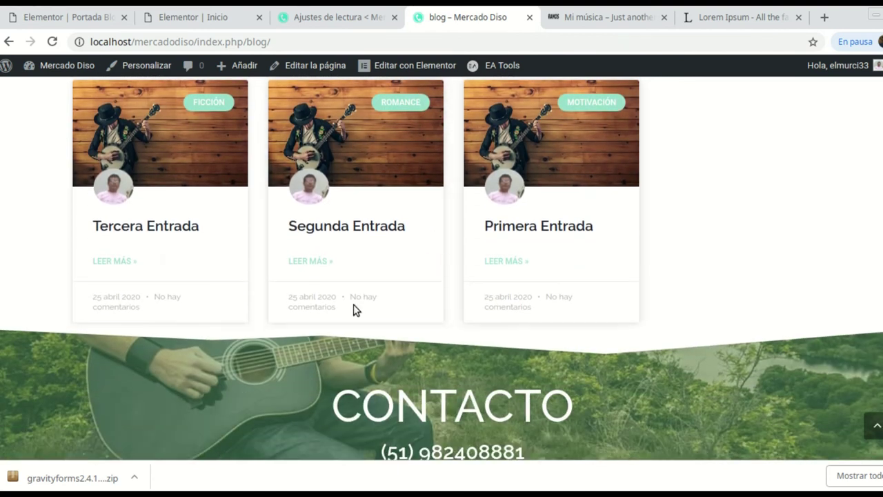
scroll(545, 317, "up", 4)
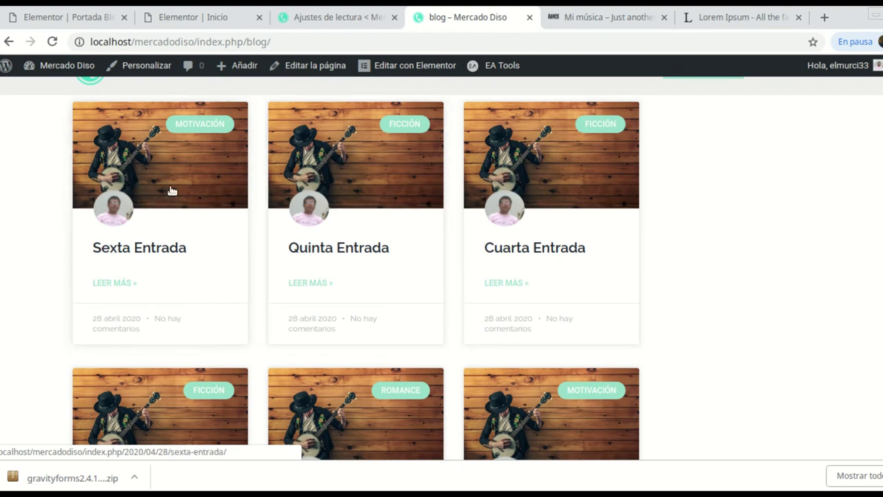
scroll(493, 285, "down", 3)
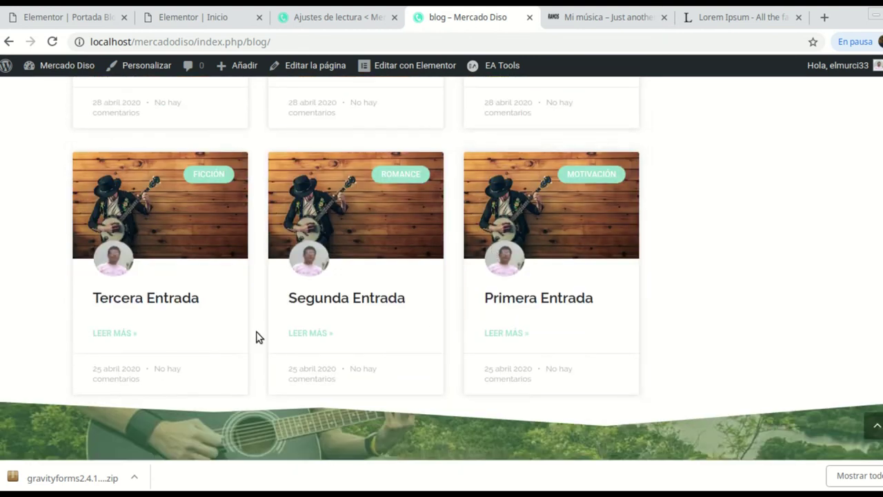
scroll(497, 345, "down", 1)
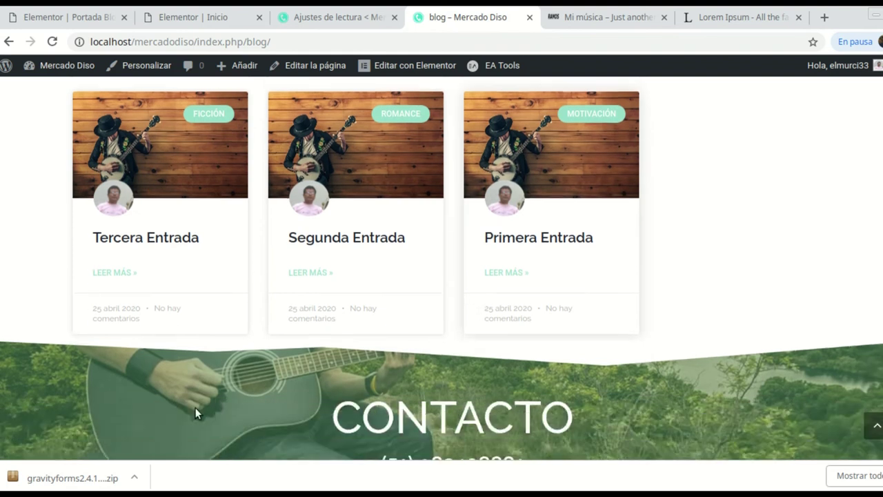
scroll(493, 298, "up", 1)
- Return to the WordPress reading settings and locate the maximum number of entries shown on the site
left_click(69, 20)
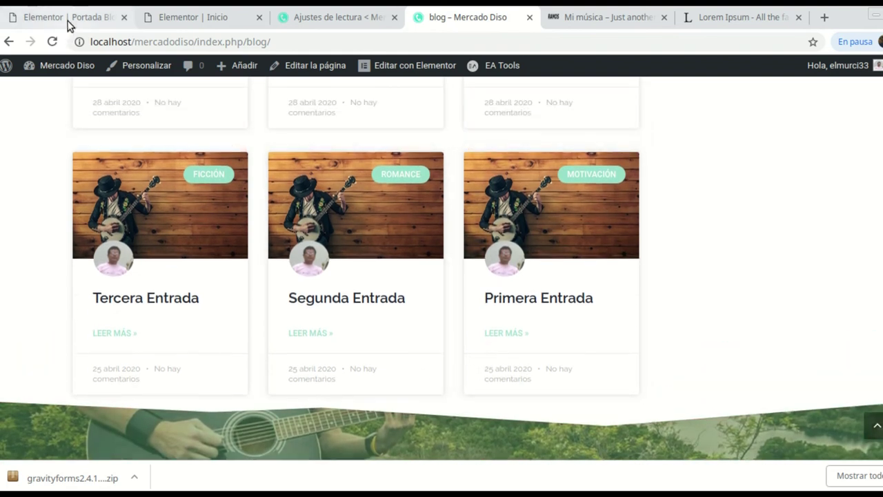
left_click(210, 25)
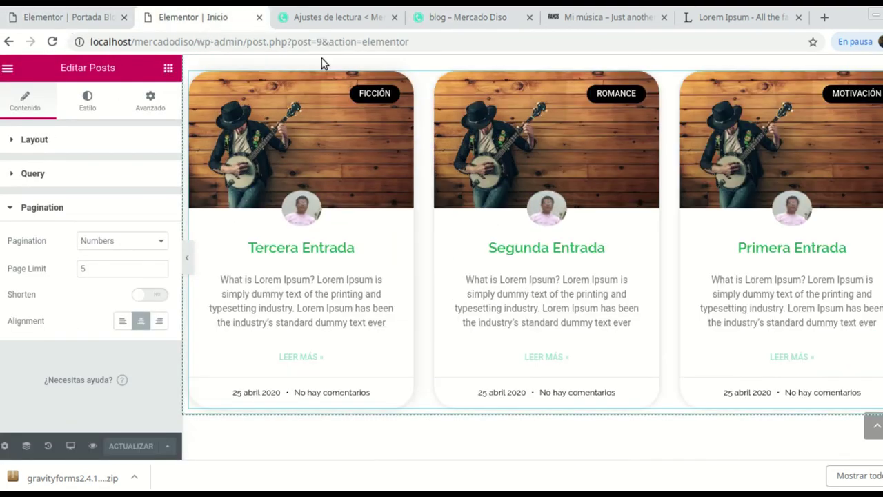
left_click(334, 26)
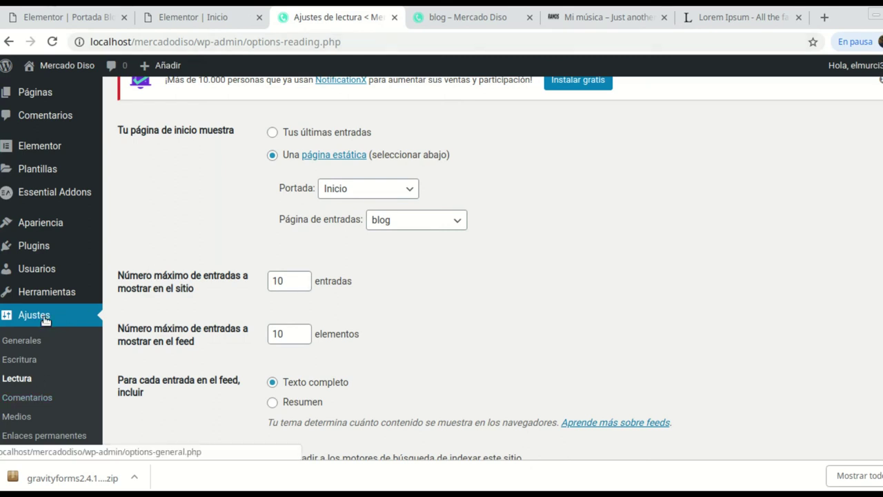
left_click(40, 399)
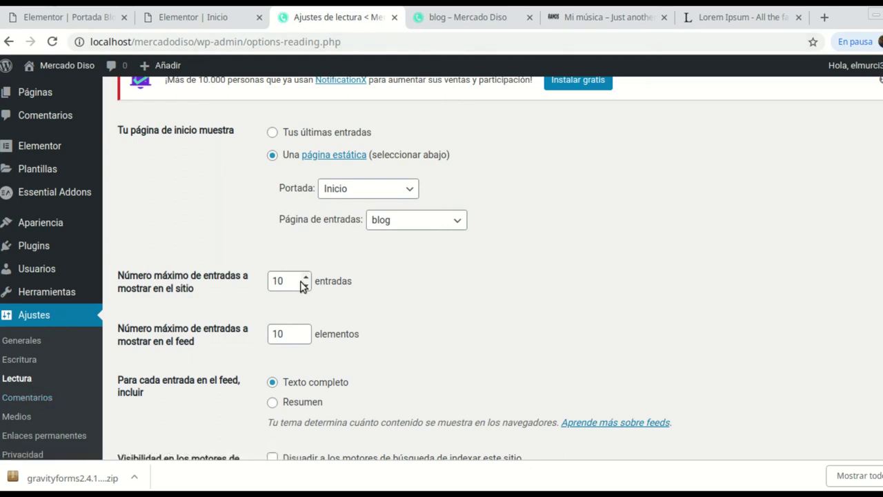